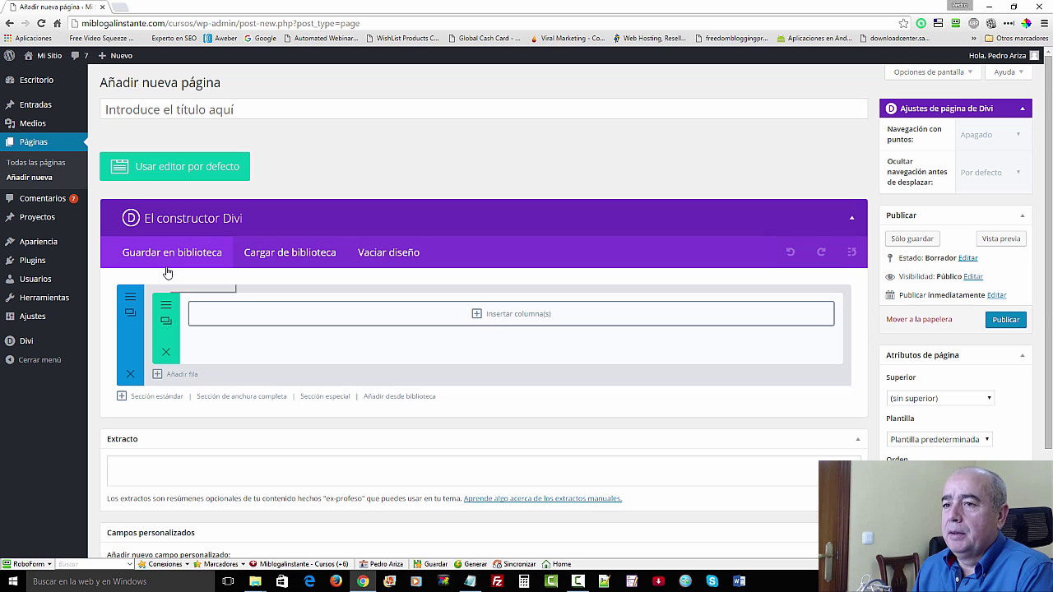
Load the predefined layout Proyecto extendido from the library, replacing the existing page content.
left_click(290, 253)
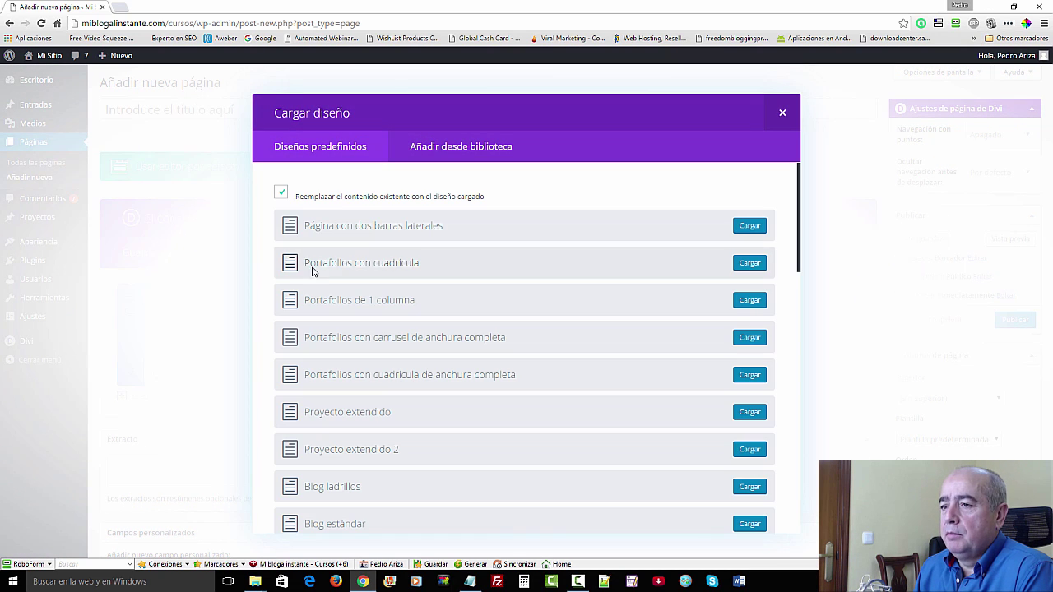
scroll(335, 285, "down", 1)
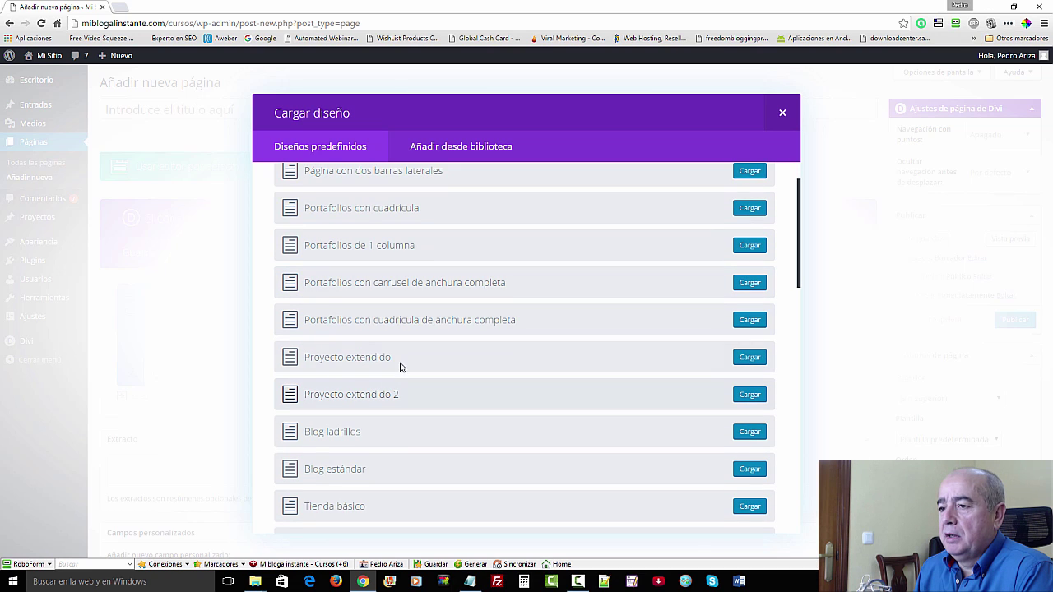
left_click(749, 358)
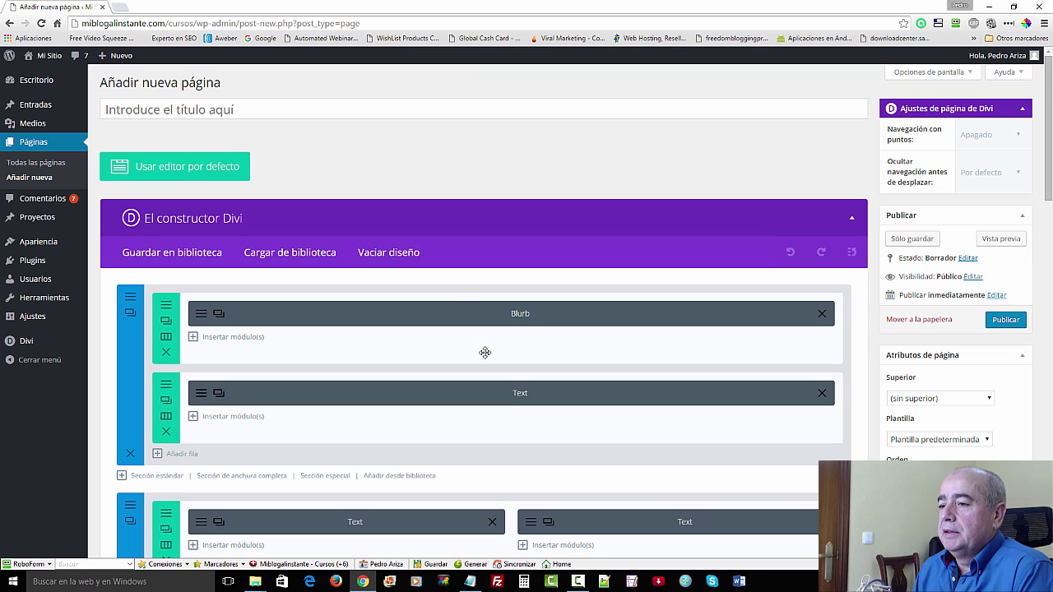
Add a full-width section above the page's first section and insert a Título de anchura completa module in it.
left_click(257, 477)
scroll(397, 494, "down", 1)
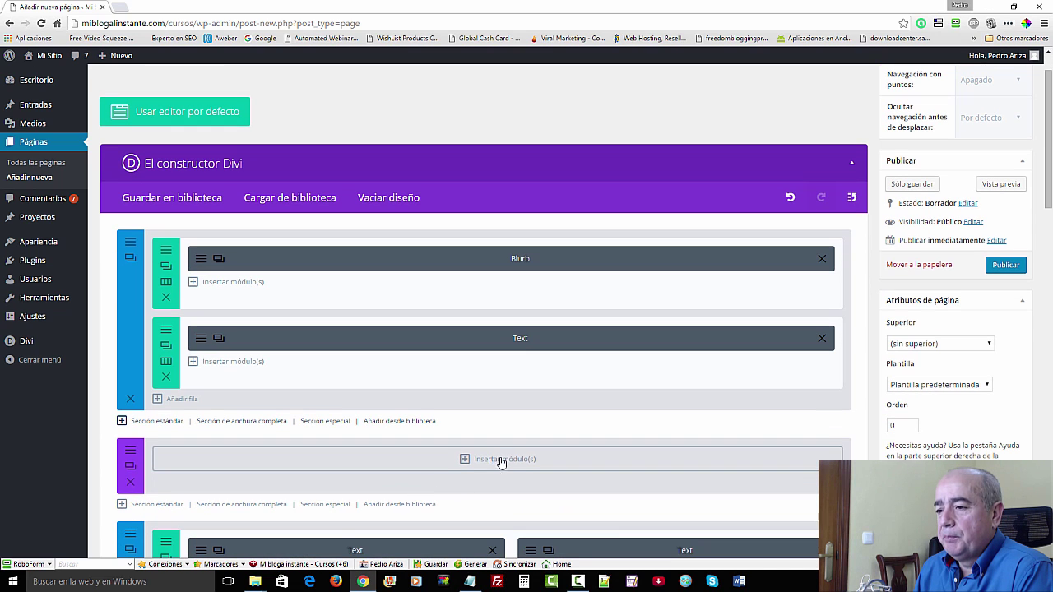
left_click_drag(499, 482, 488, 285)
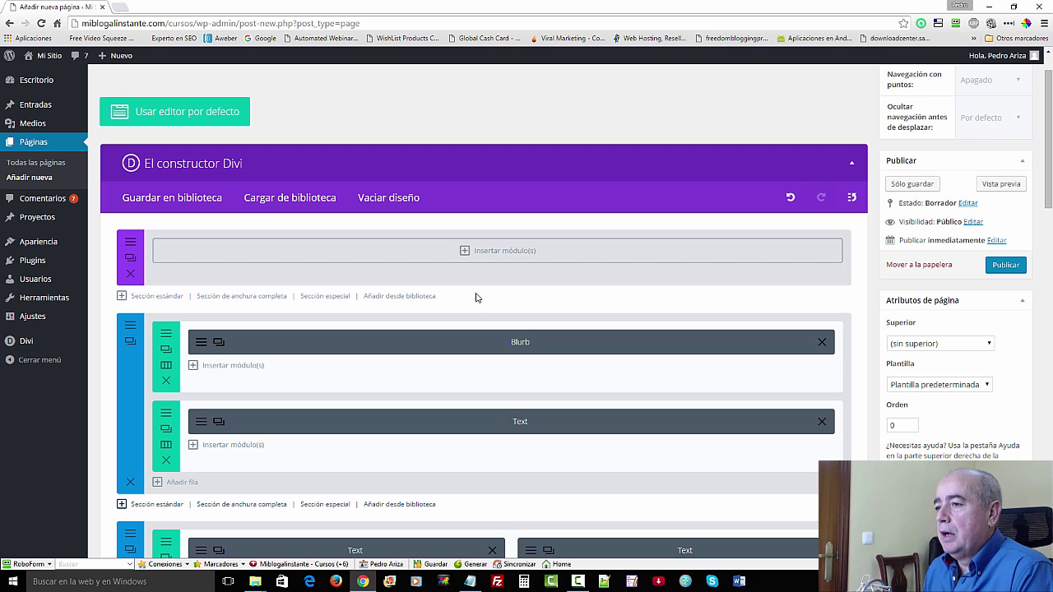
left_click(490, 251)
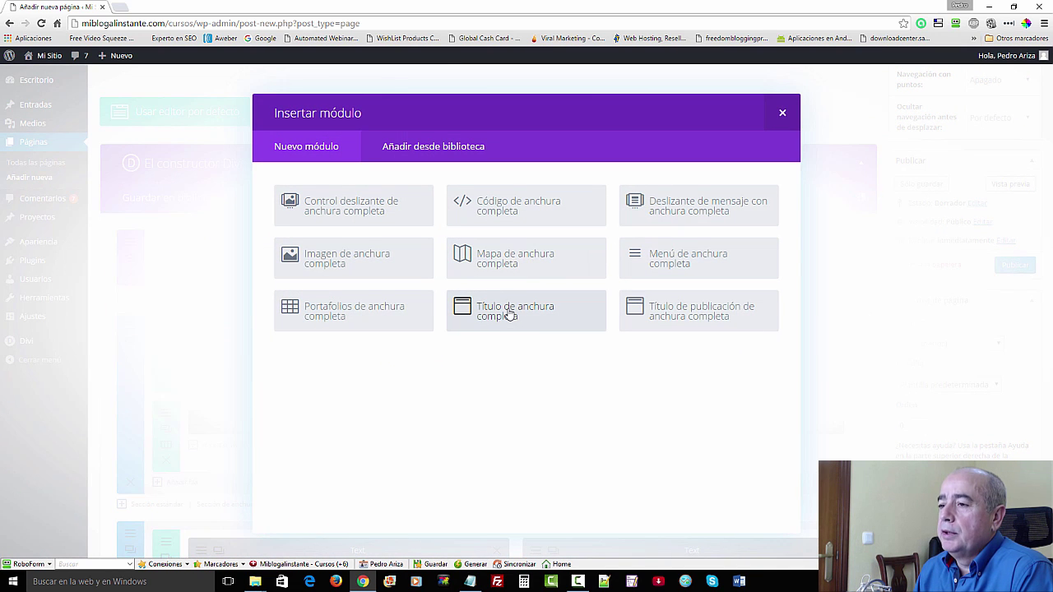
left_click(510, 314)
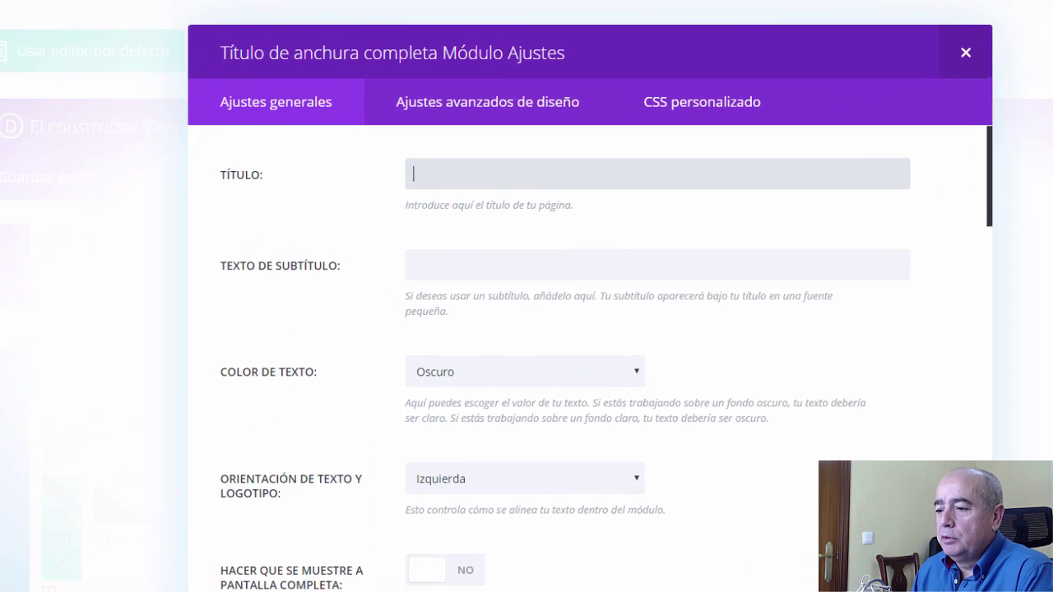
Copy "DIVI el Mejor Theme de WordPress de la Historia" from the Notepad notes into the module's title.
key("alt+Tab")
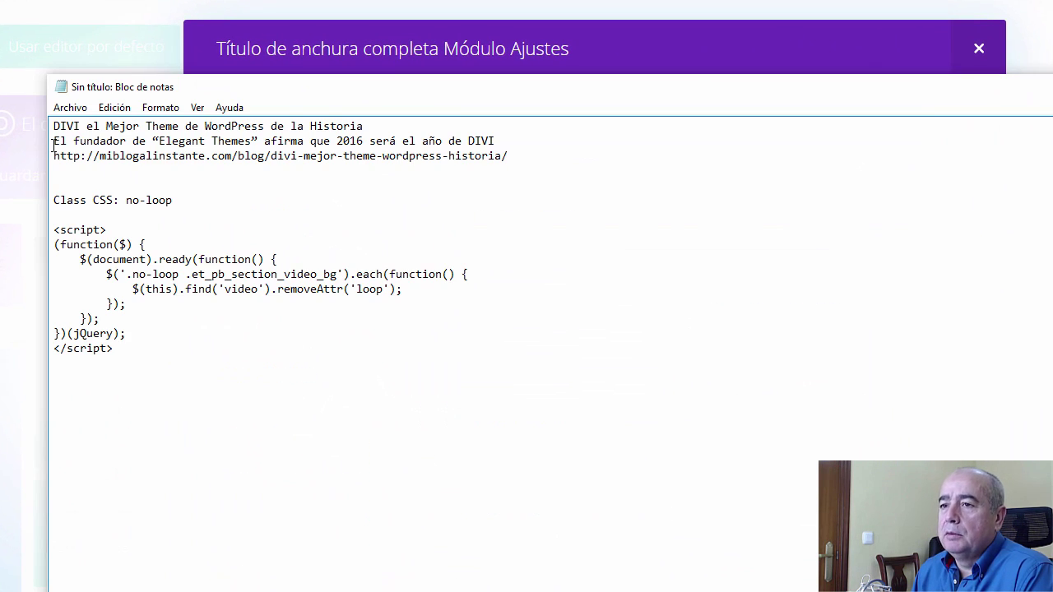
left_click_drag(53, 125, 386, 124)
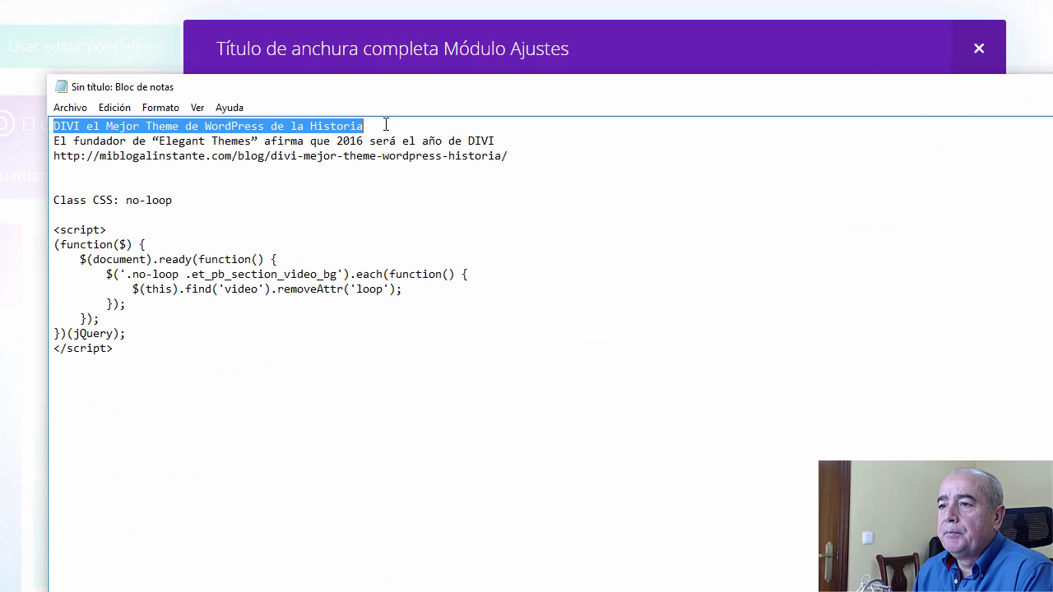
right_click(266, 125)
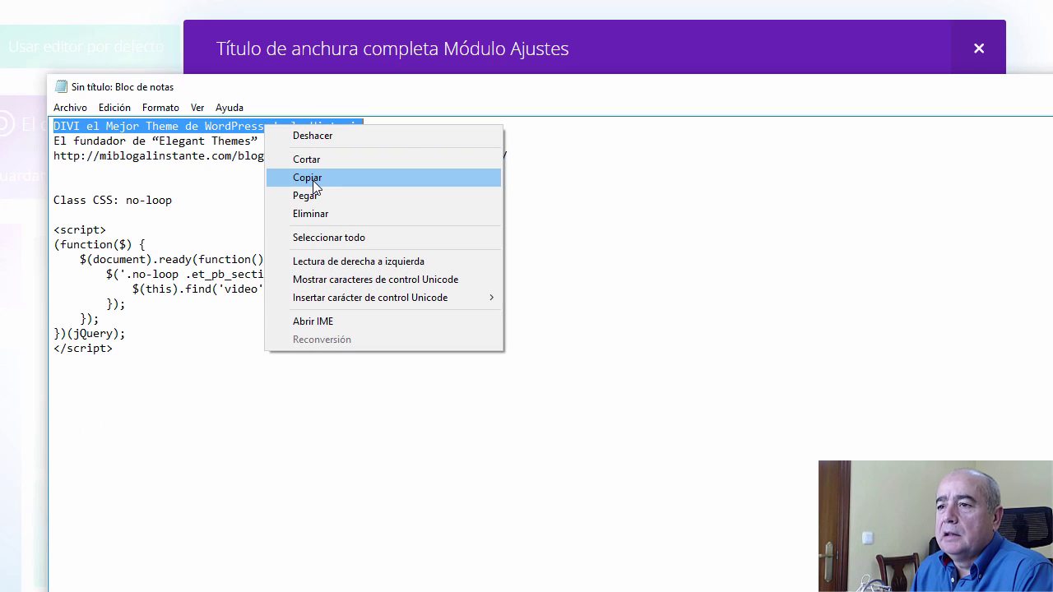
left_click(313, 187)
left_click(637, 52)
left_click(485, 172)
right_click(485, 172)
left_click(543, 272)
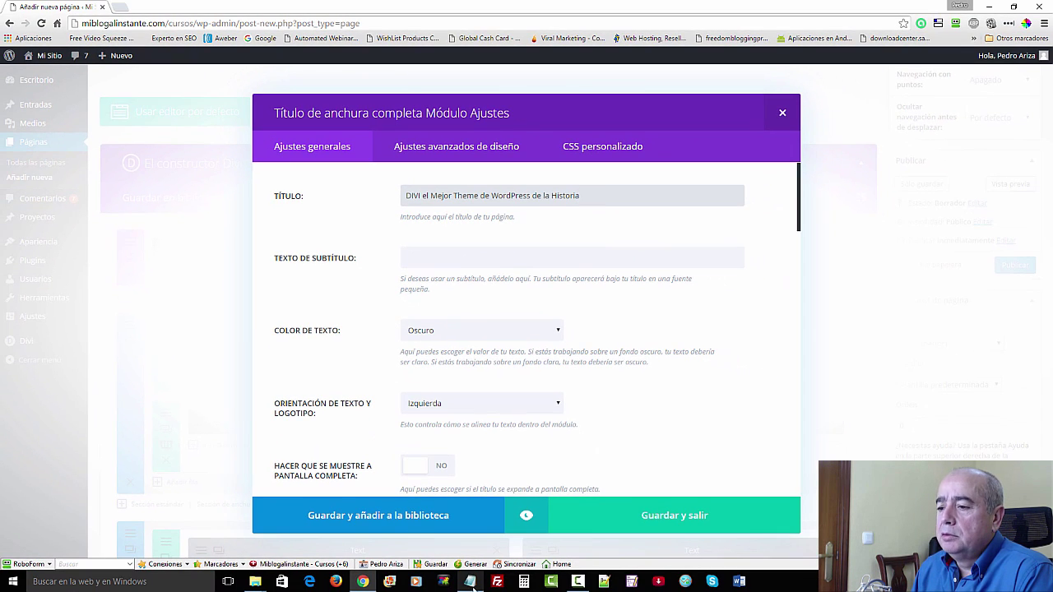
Copy "El fundador de “Elegant Themes” afirma que 2016 será el año de DIVI" from the Notepad notes into the module's subtitle.
left_click(469, 581)
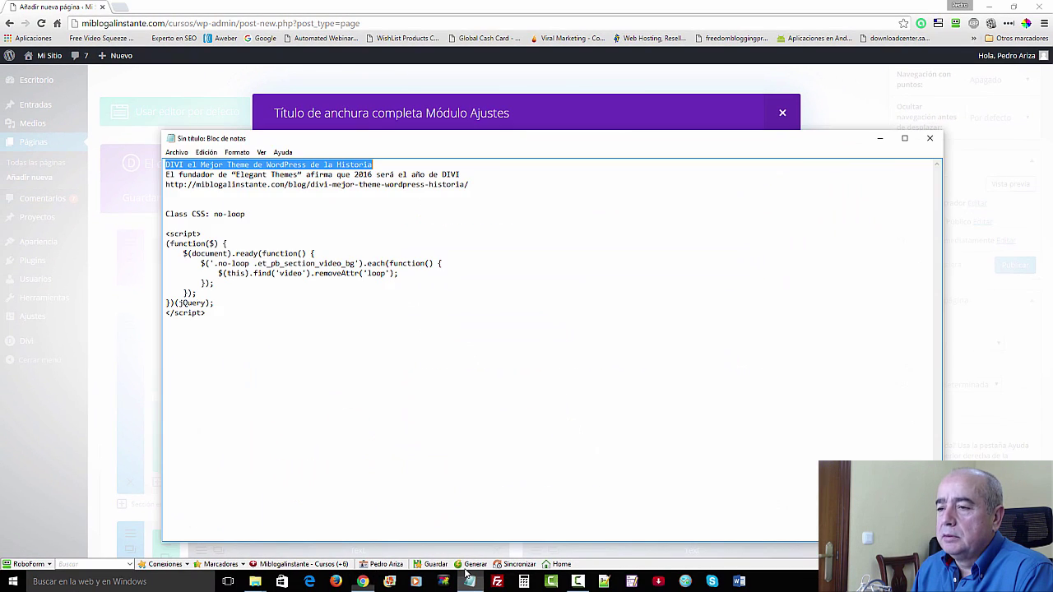
left_click_drag(167, 175, 457, 175)
right_click(459, 175)
left_click(477, 209)
left_click(523, 114)
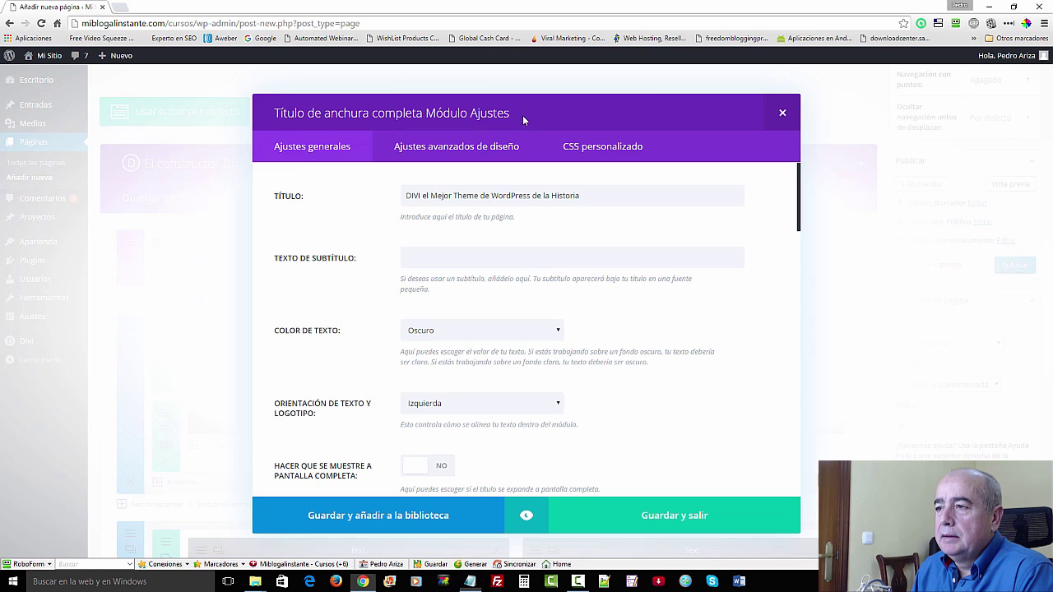
right_click(418, 256)
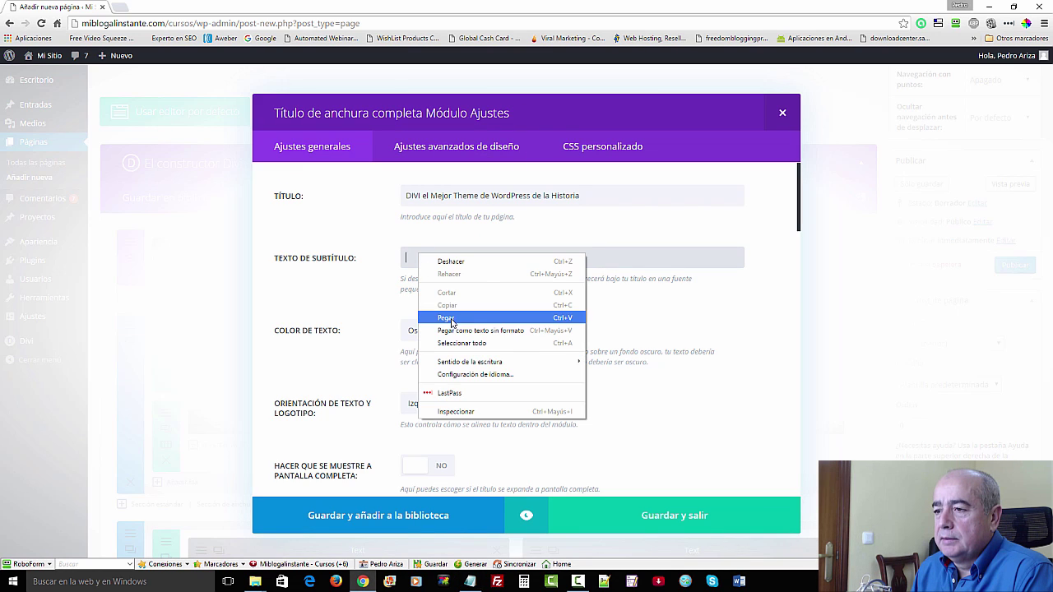
left_click(446, 318)
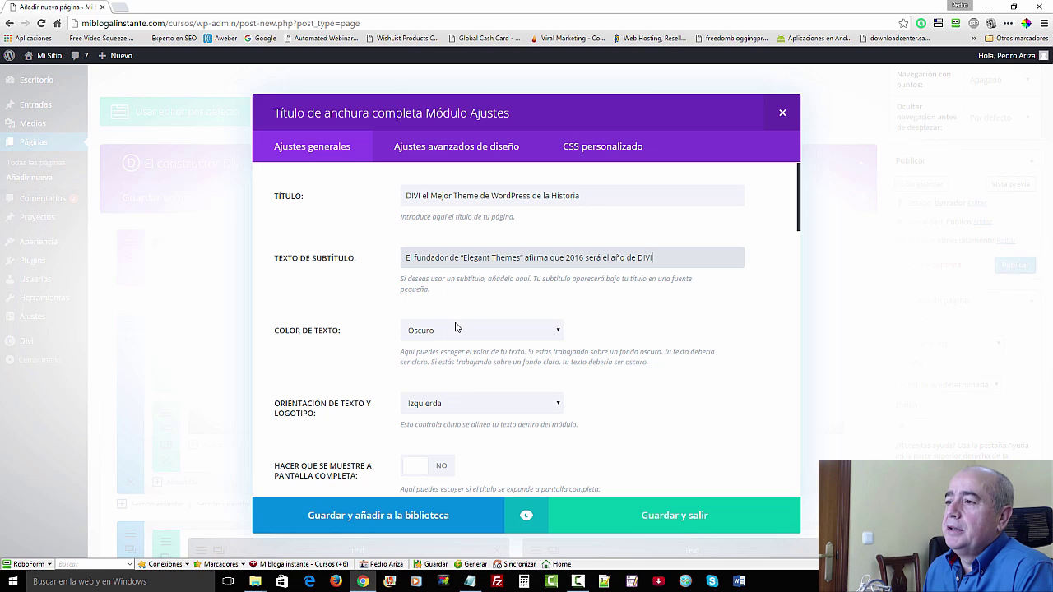
Set the title module's text color to Claro and its text and logo orientation to Centro.
scroll(378, 315, "down", 1)
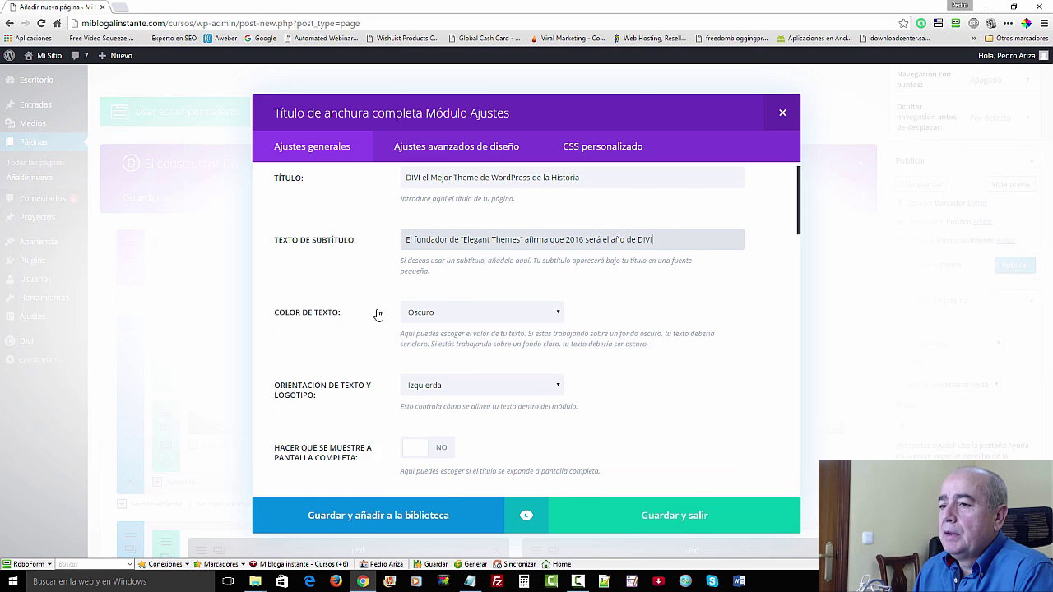
scroll(377, 315, "down", 1)
left_click(463, 294)
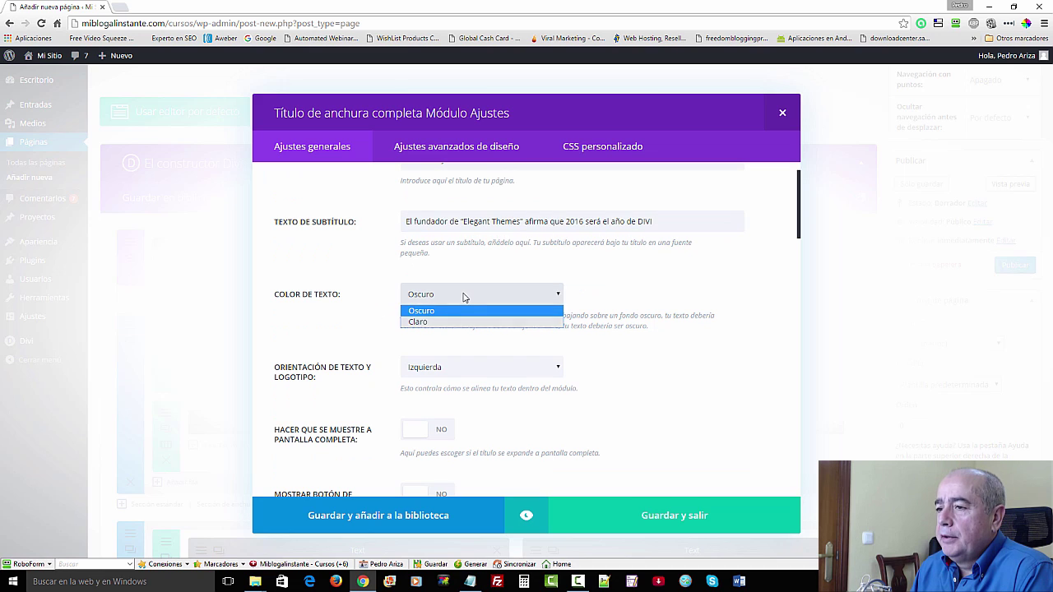
left_click(420, 322)
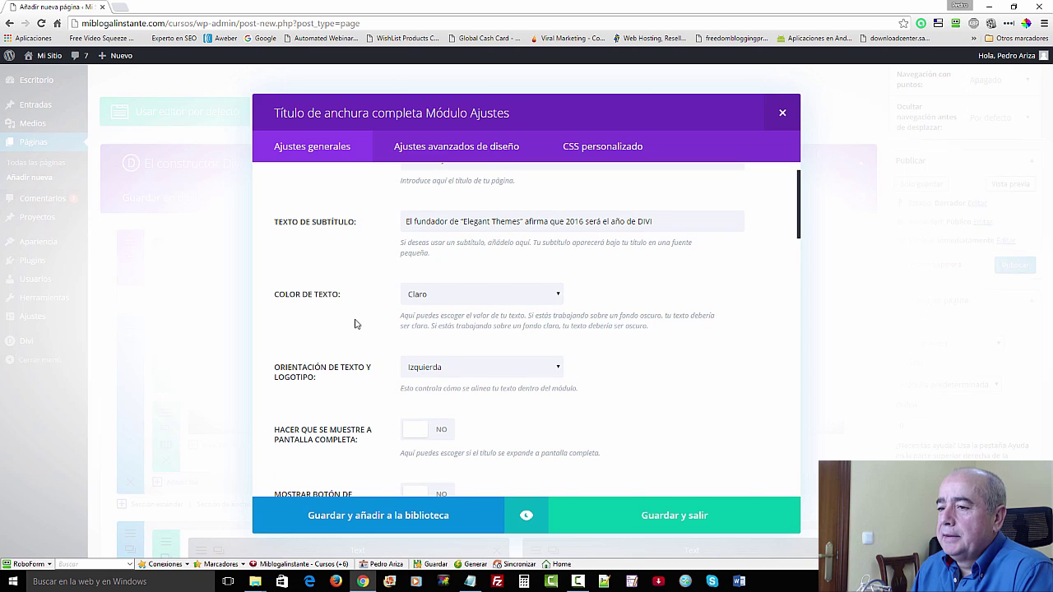
scroll(356, 324, "down", 4)
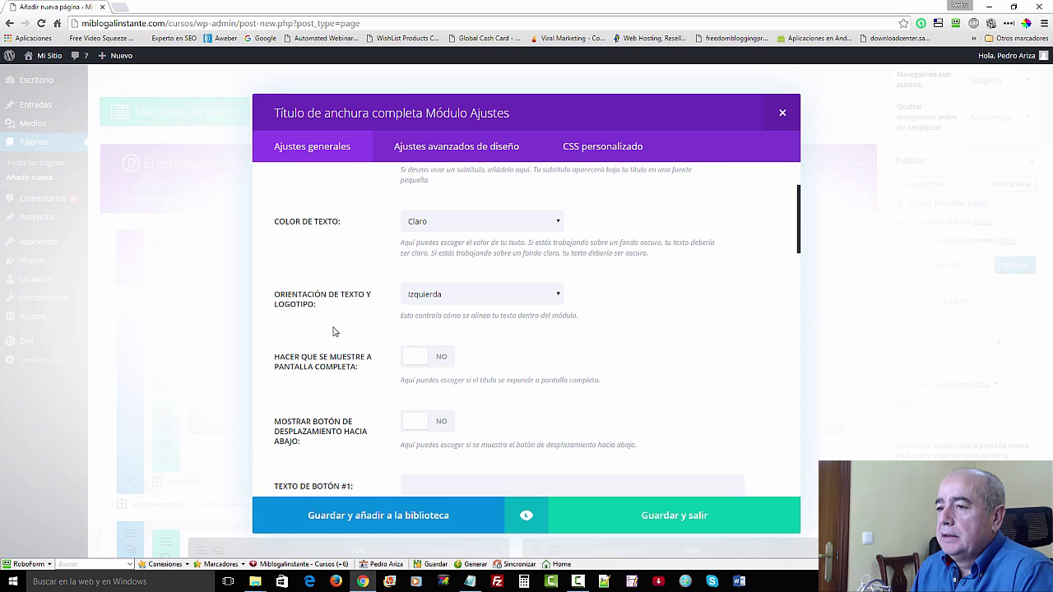
left_click(456, 294)
left_click(425, 326)
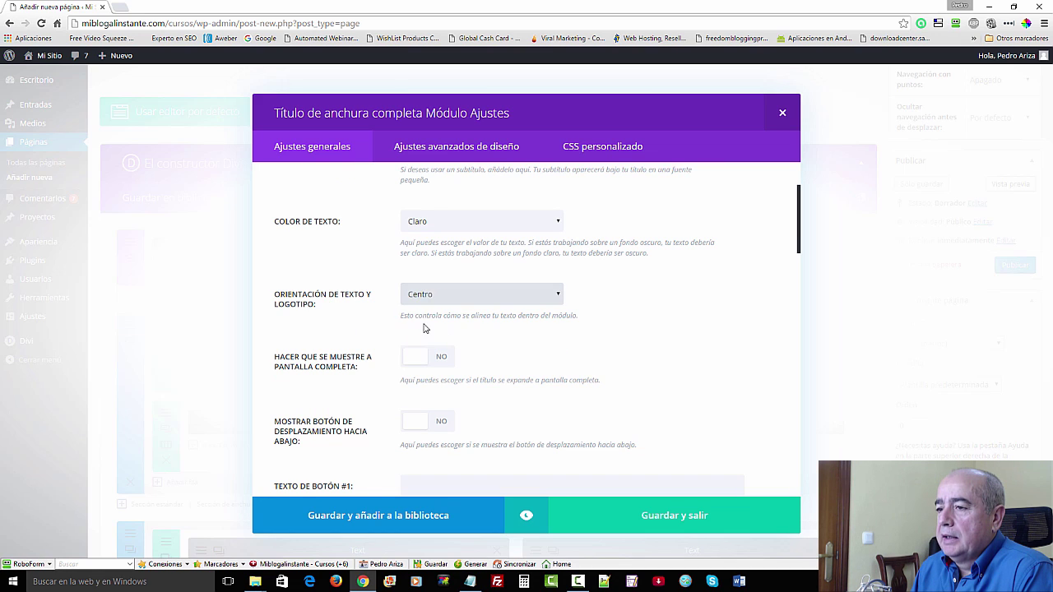
Enable full-screen display for the title module and set the text of button #1 to "Clic Aqui".
scroll(360, 333, "down", 2)
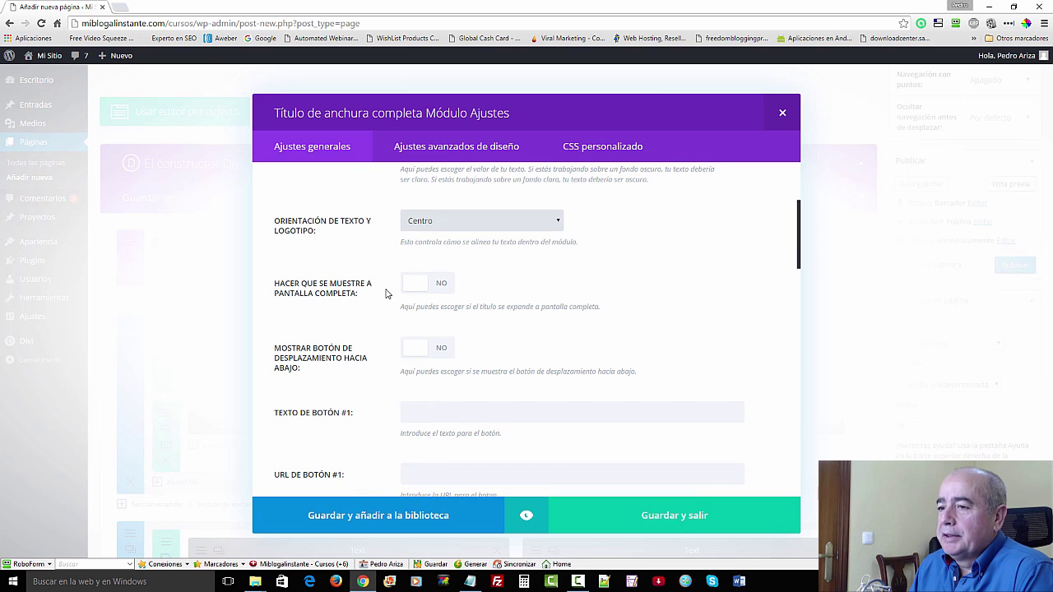
left_click(416, 286)
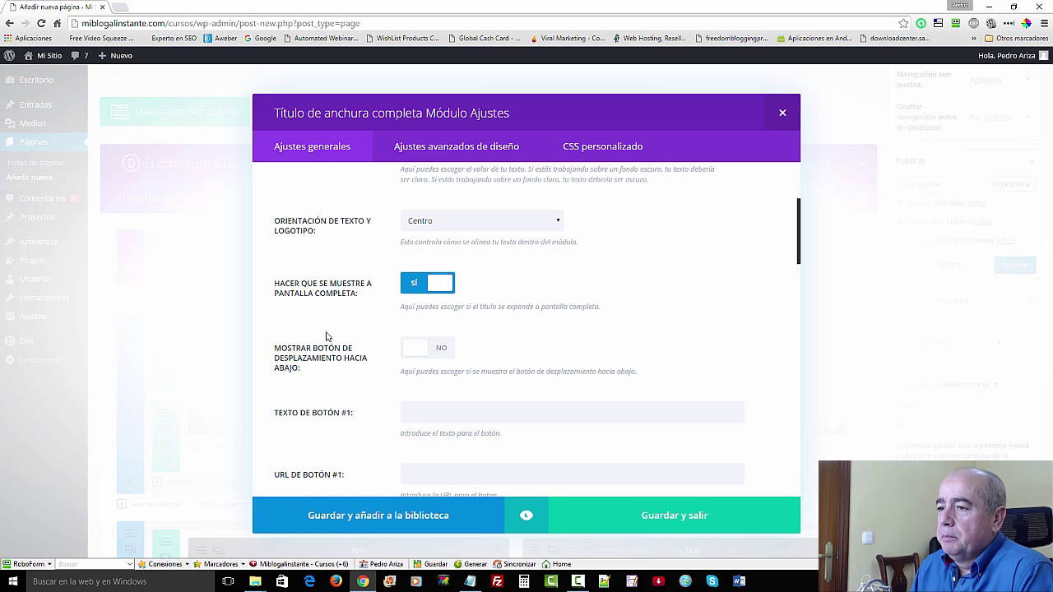
scroll(326, 337, "up", 1)
scroll(326, 336, "down", 3)
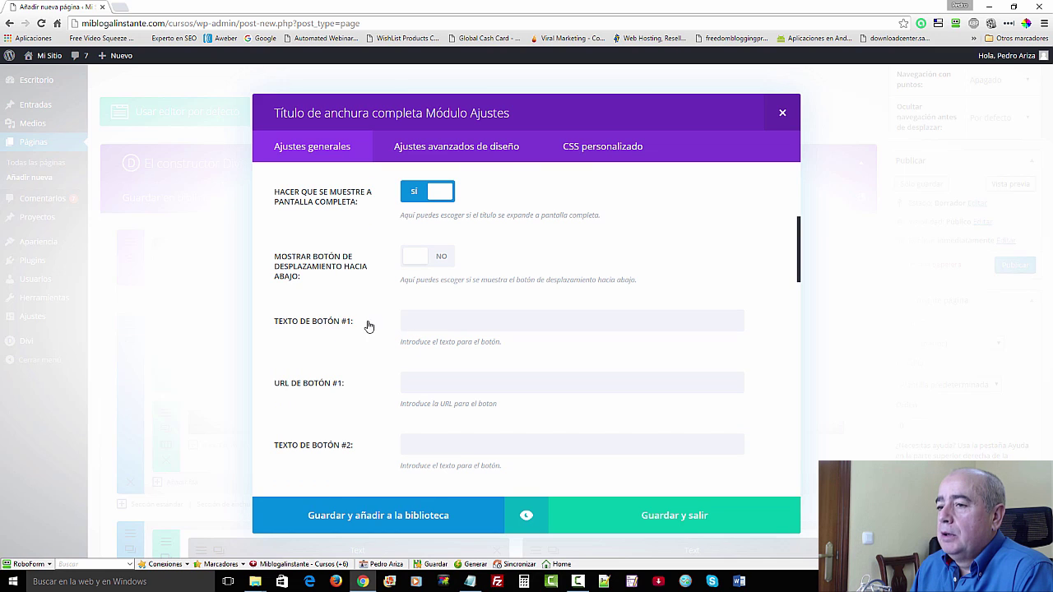
left_click(427, 321)
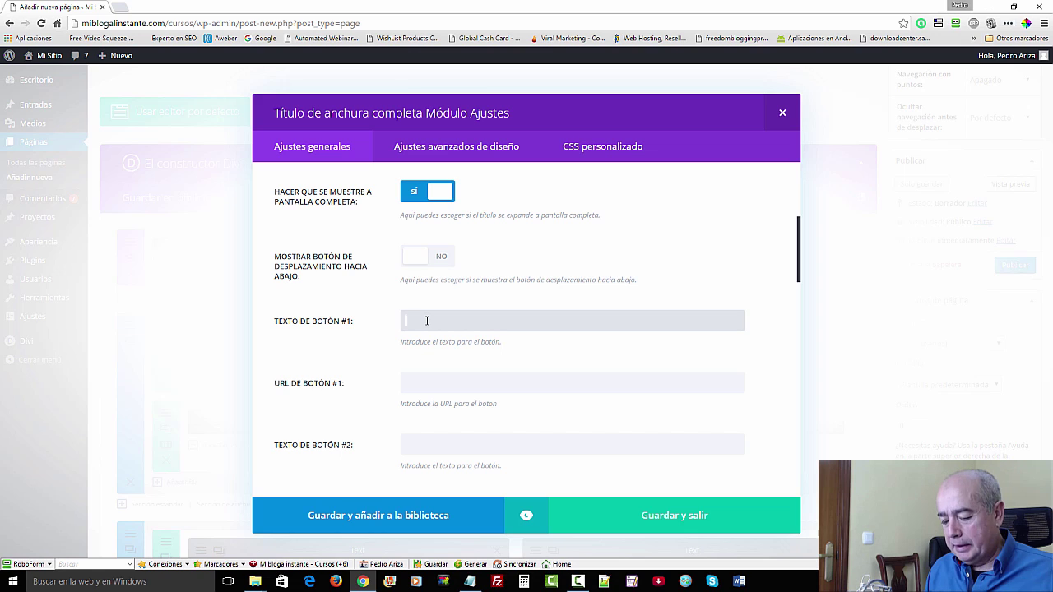
type("Clic Aqui")
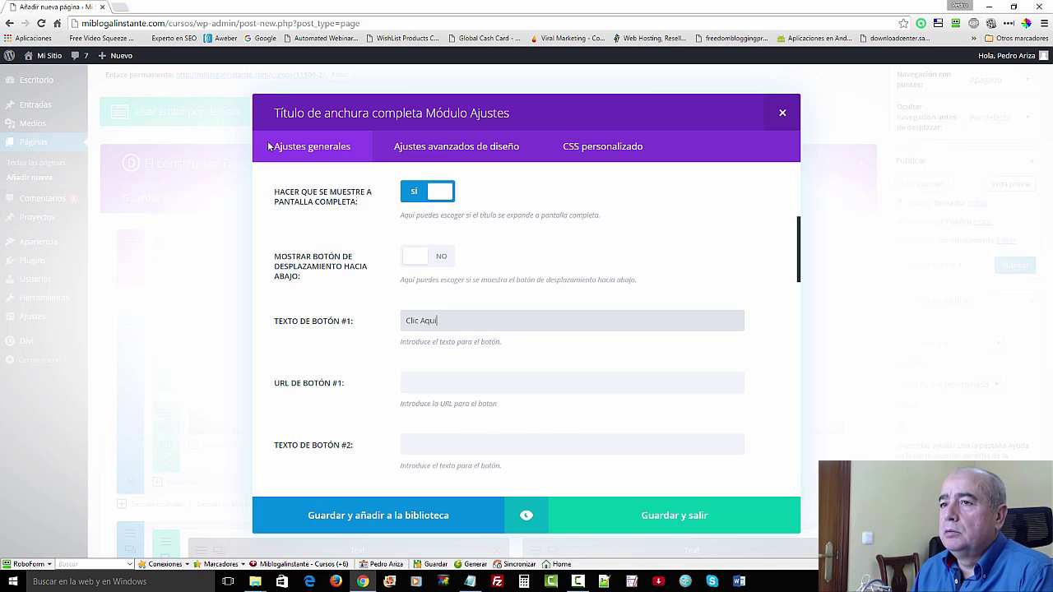
left_click(475, 584)
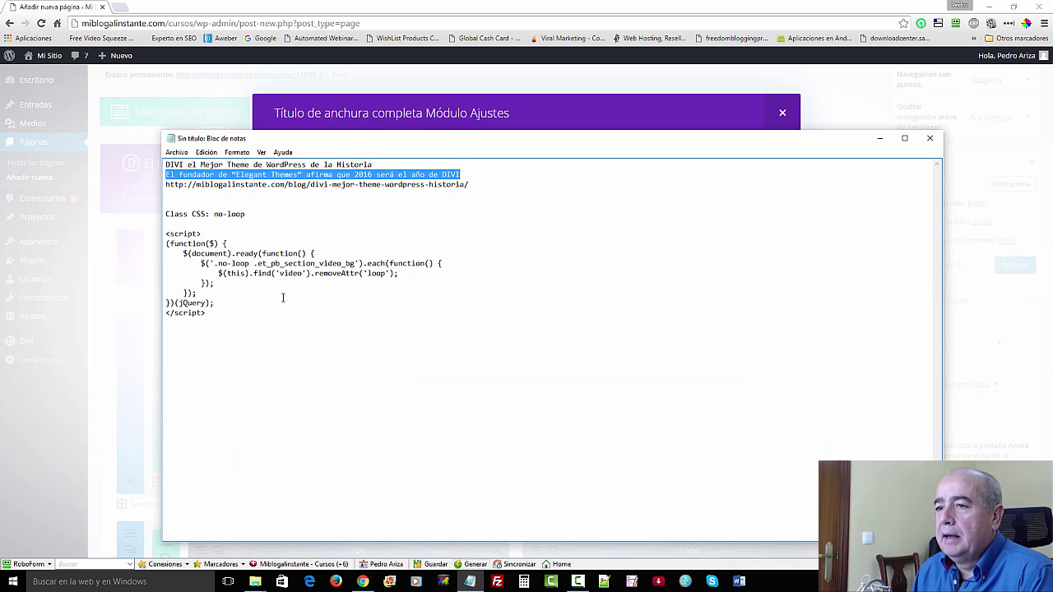
left_click_drag(166, 186, 467, 185)
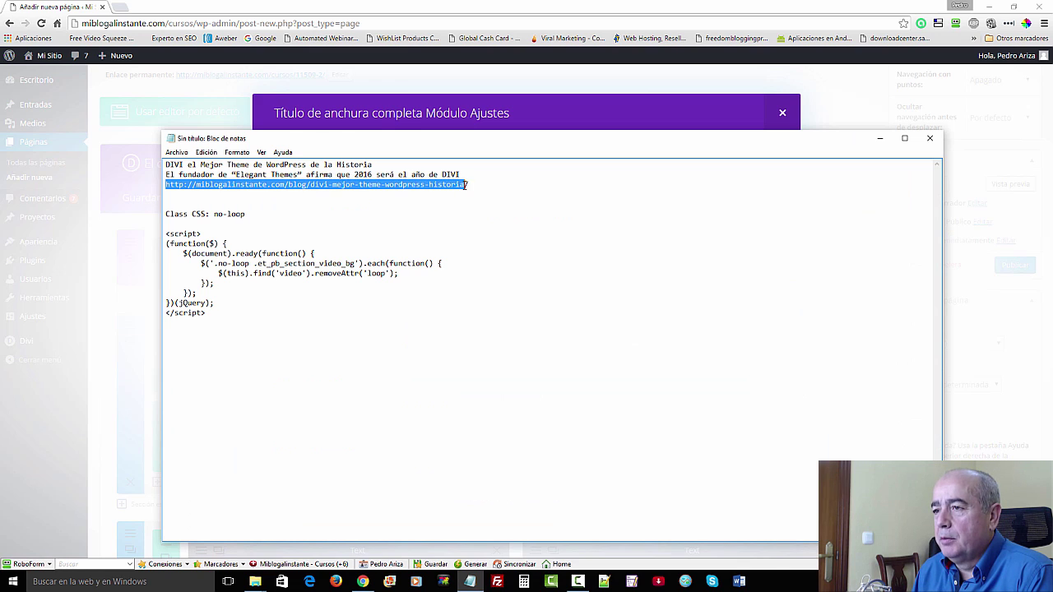
right_click(428, 186)
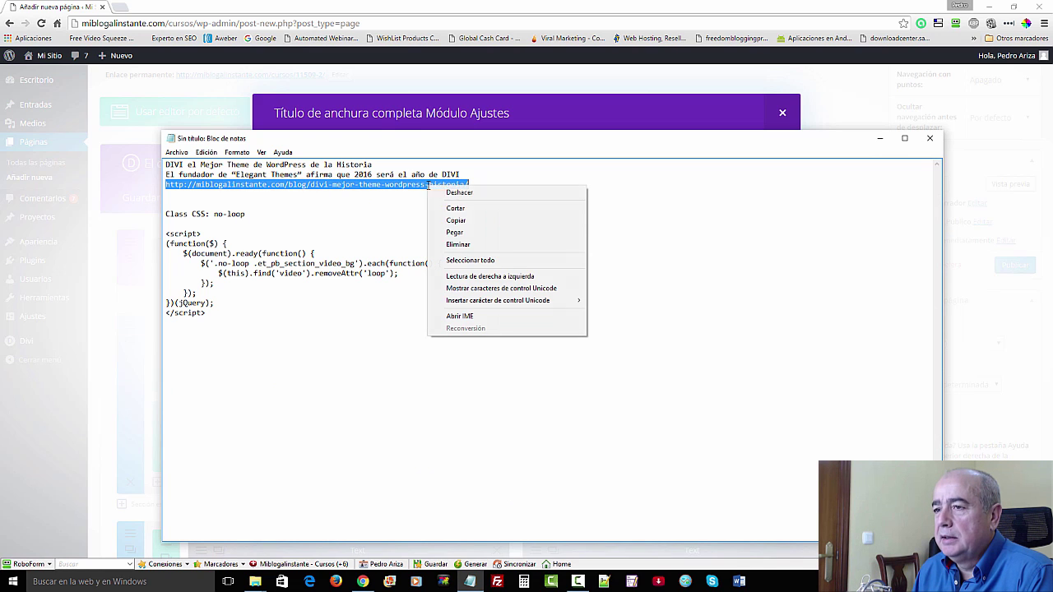
left_click(457, 221)
left_click(550, 107)
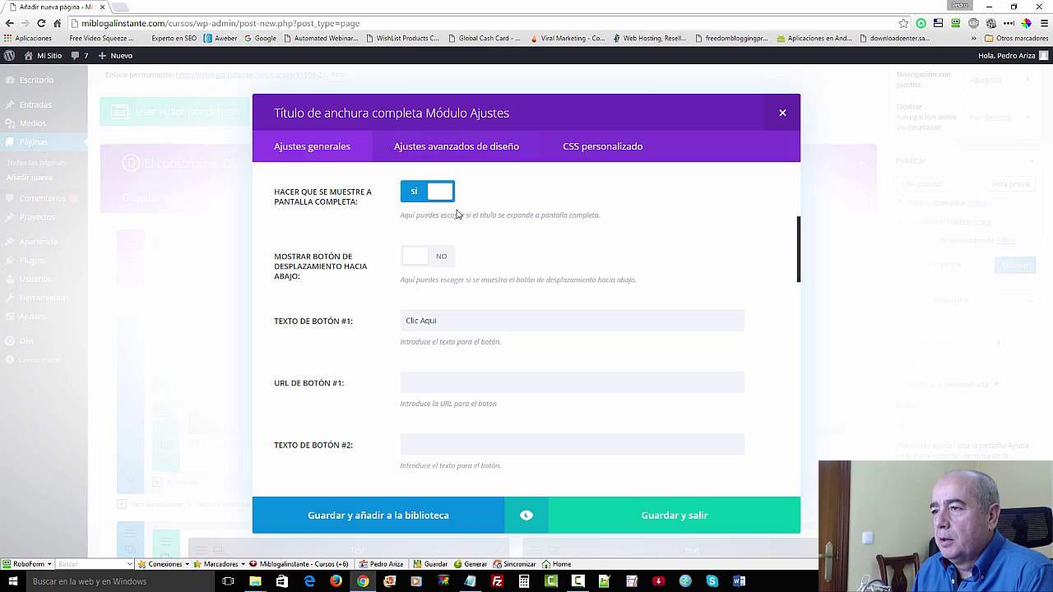
left_click(417, 380)
right_click(416, 381)
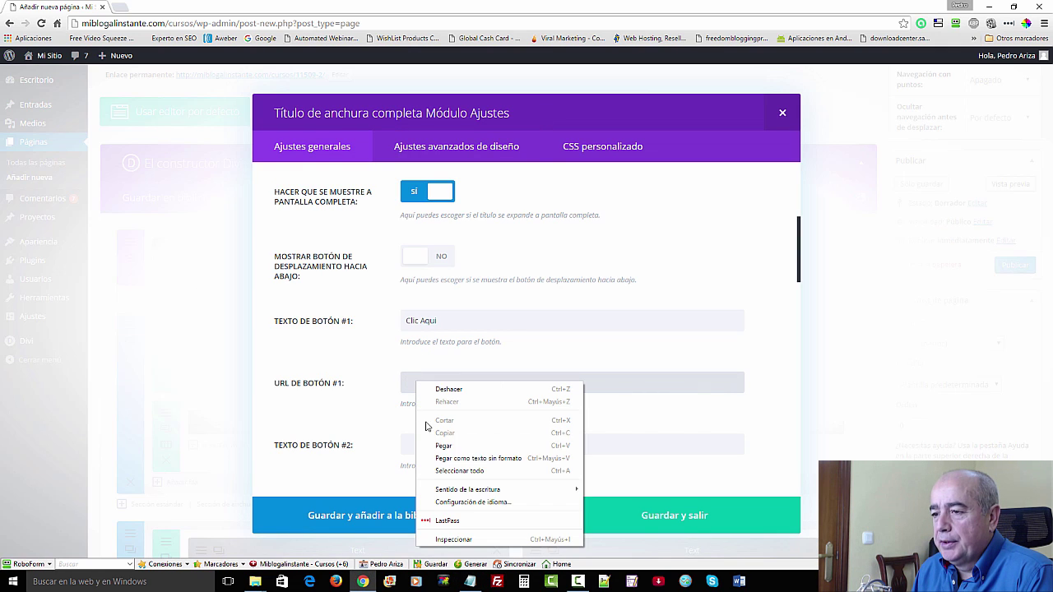
left_click(444, 446)
Set the title module's background color to fully transparent.
scroll(366, 371, "down", 1)
scroll(366, 371, "down", 2)
scroll(366, 371, "down", 3)
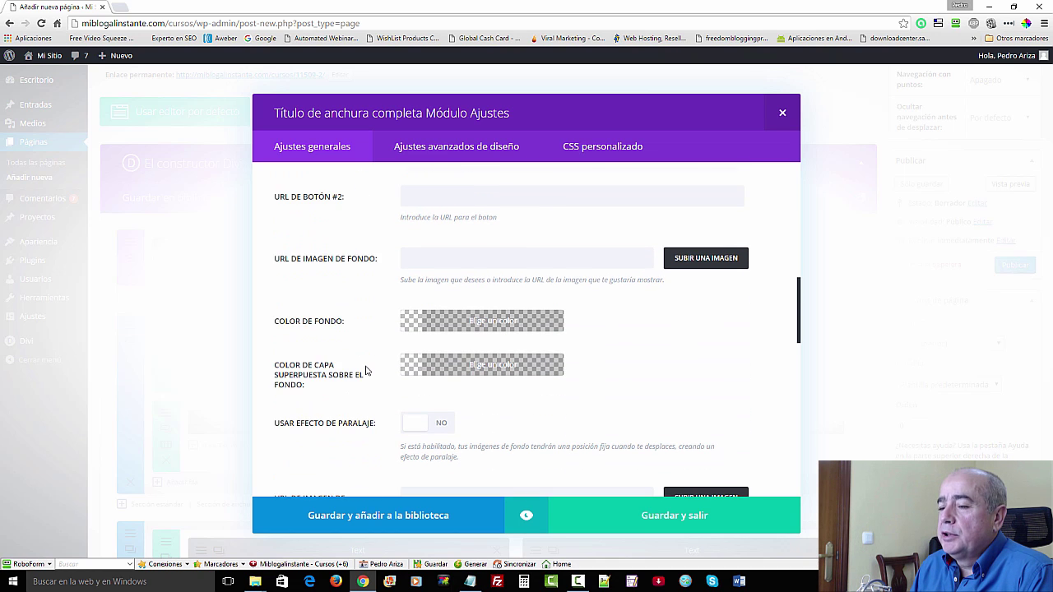
scroll(366, 371, "down", 1)
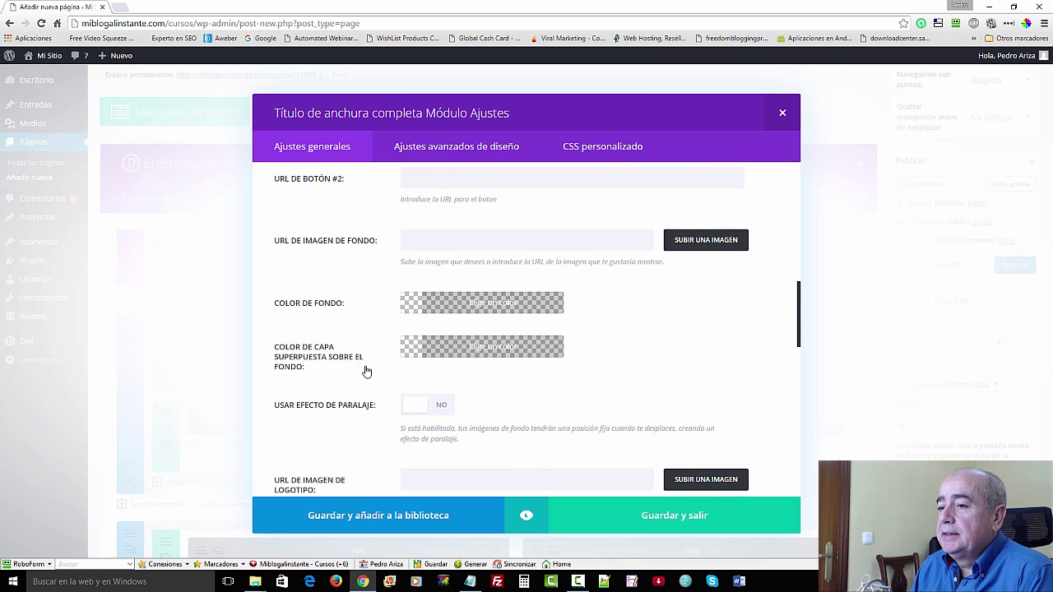
left_click(490, 305)
left_click_drag(530, 330, 531, 451)
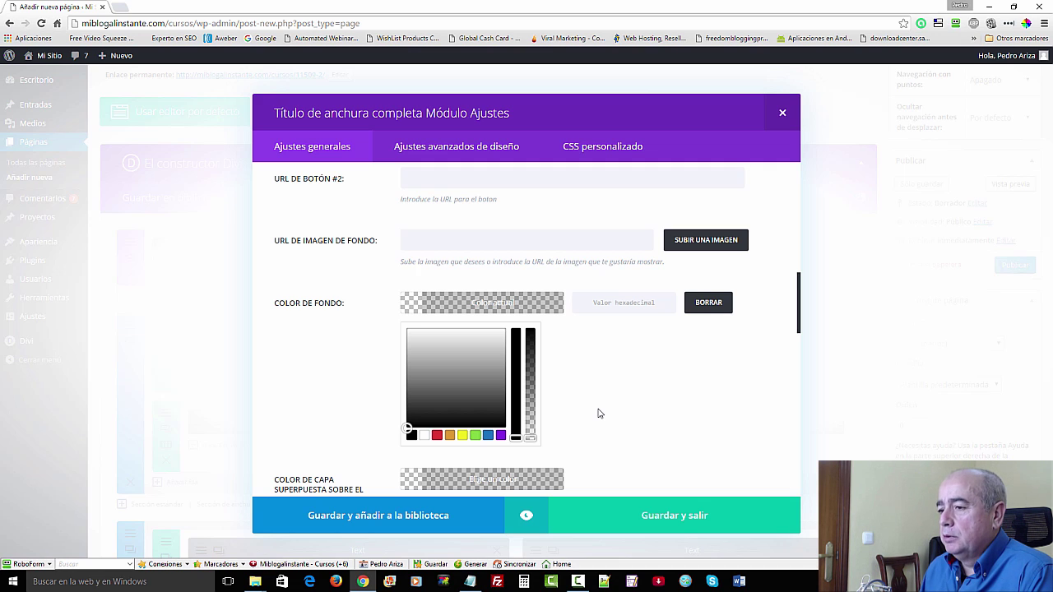
scroll(587, 412, "down", 2)
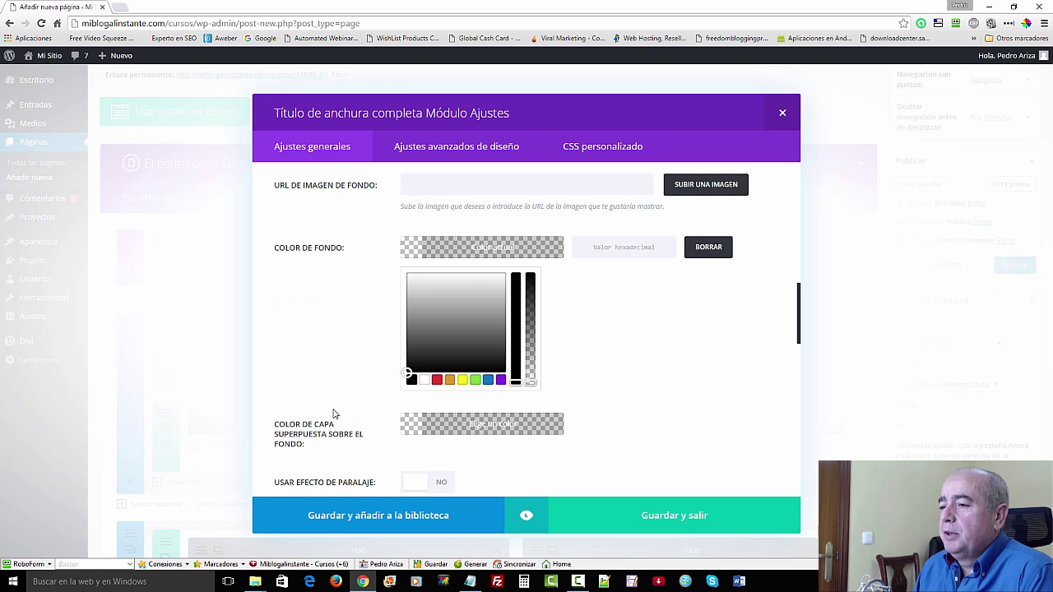
scroll(333, 415, "down", 1)
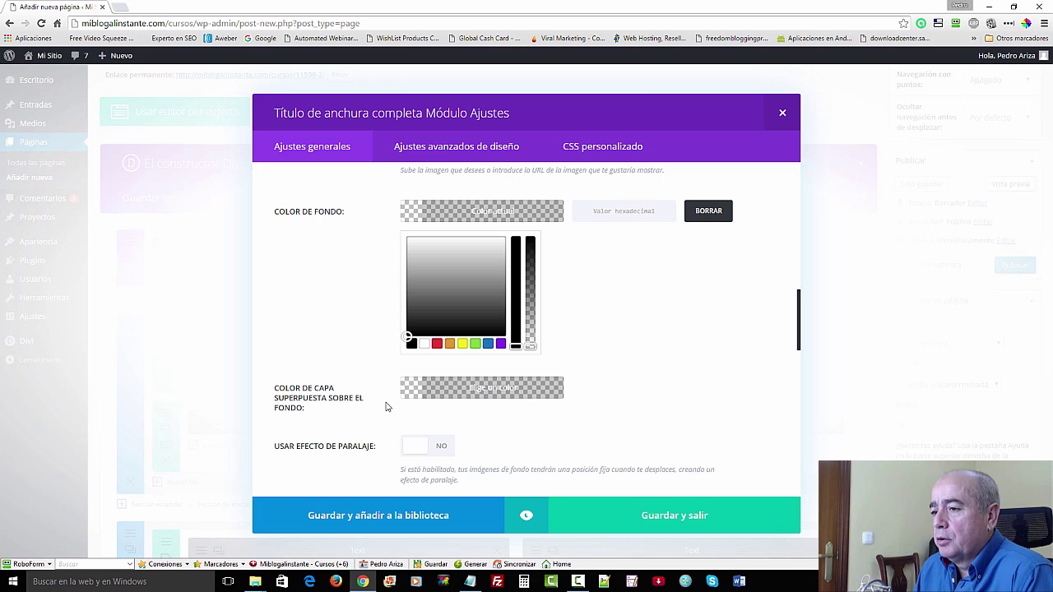
Set the title module's background overlay color to violet at 0.76 opacity, rgba(130,36,227,0.76), and preview the module.
left_click(465, 393)
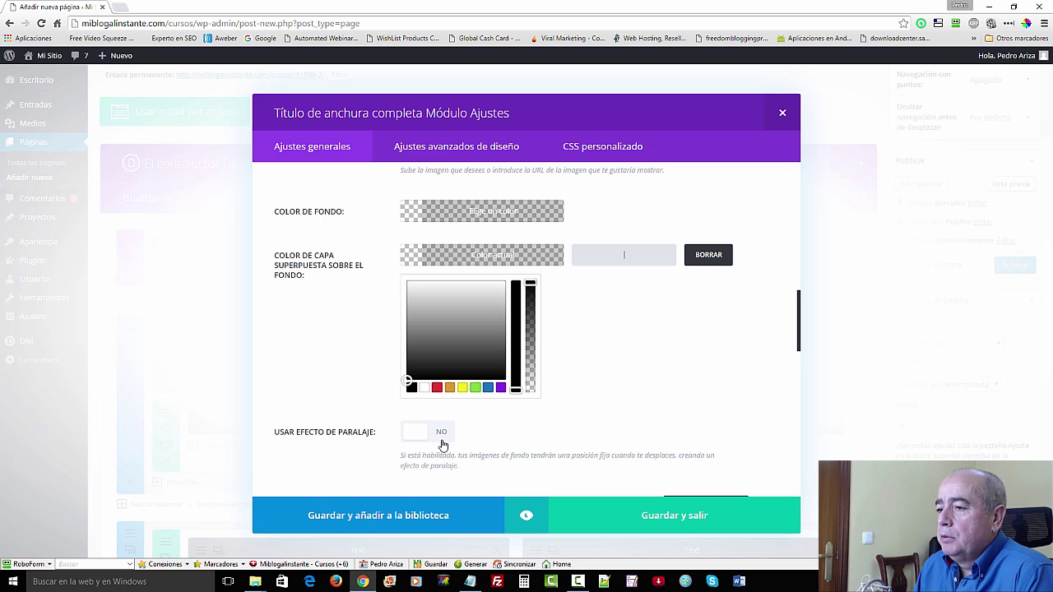
left_click(501, 387)
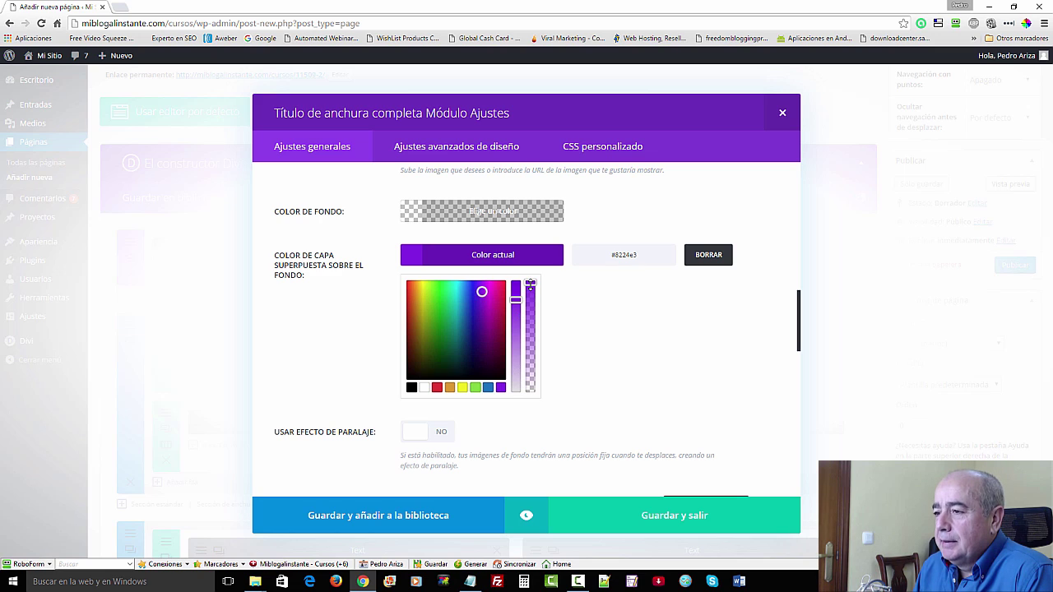
left_click_drag(531, 291, 531, 297)
left_click_drag(530, 305, 531, 316)
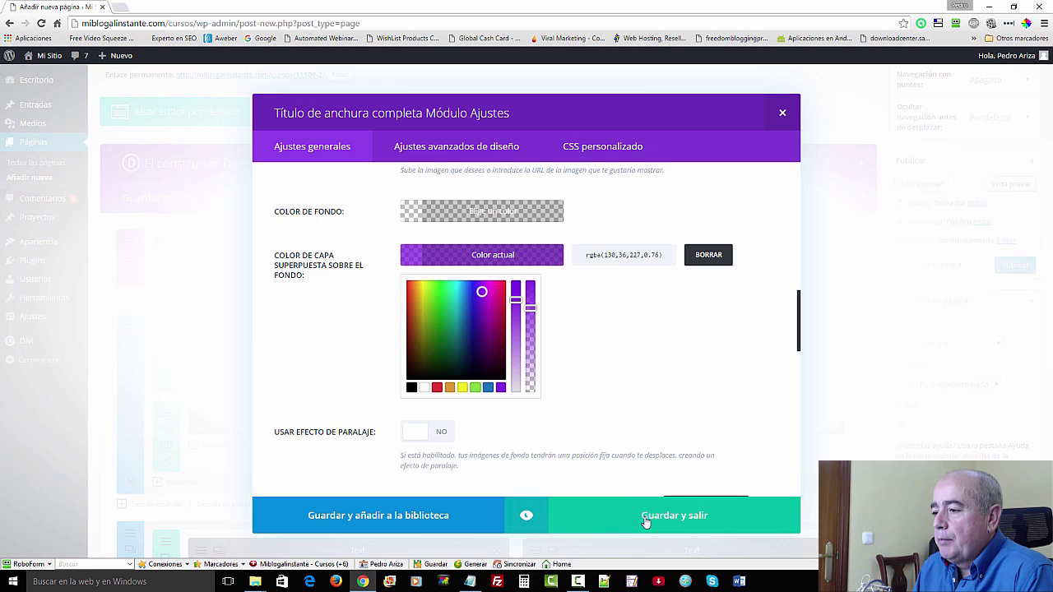
left_click(527, 516)
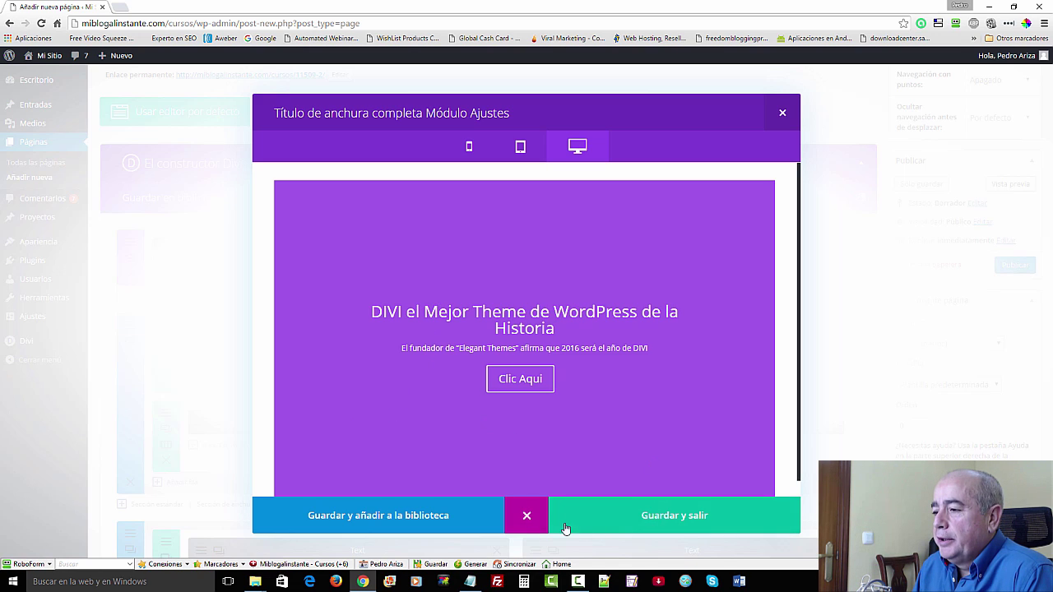
left_click(525, 515)
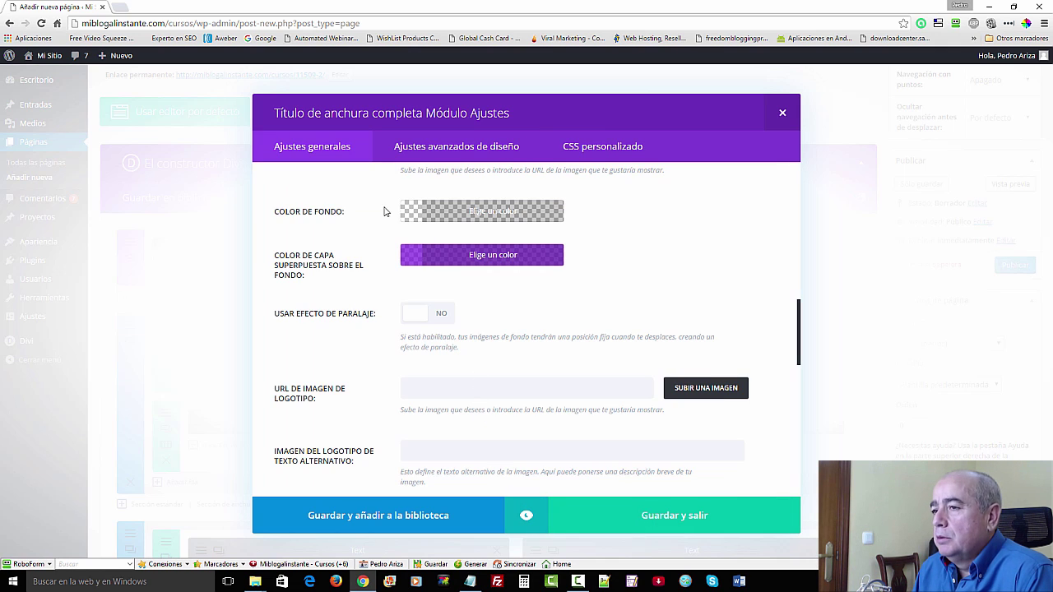
In the title module's advanced design settings, set the title font size to 60px and the subtitle font size to 40px.
left_click(449, 149)
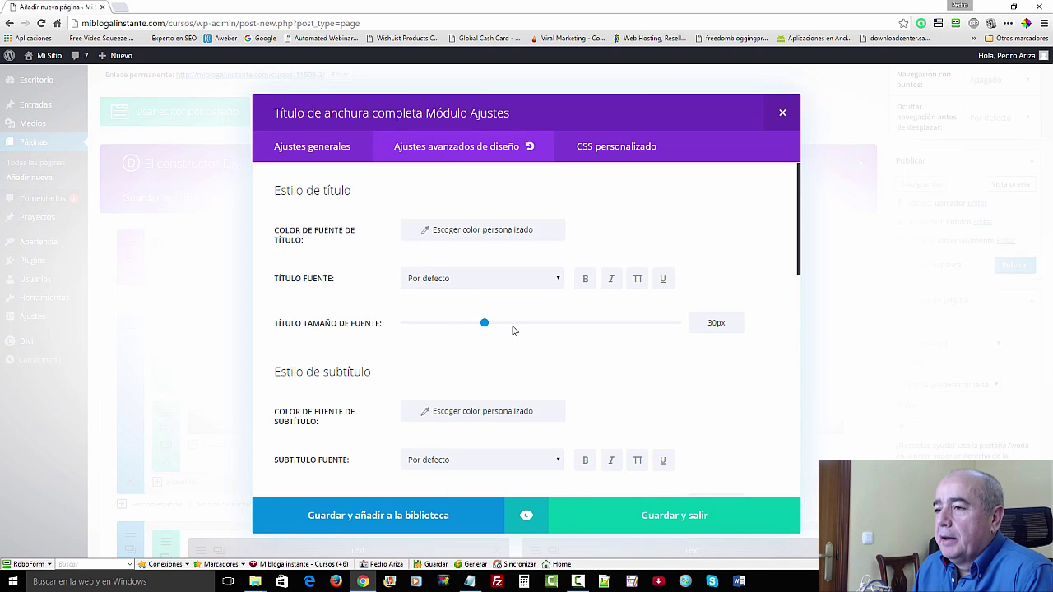
left_click_drag(487, 327, 566, 326)
scroll(369, 348, "down", 1)
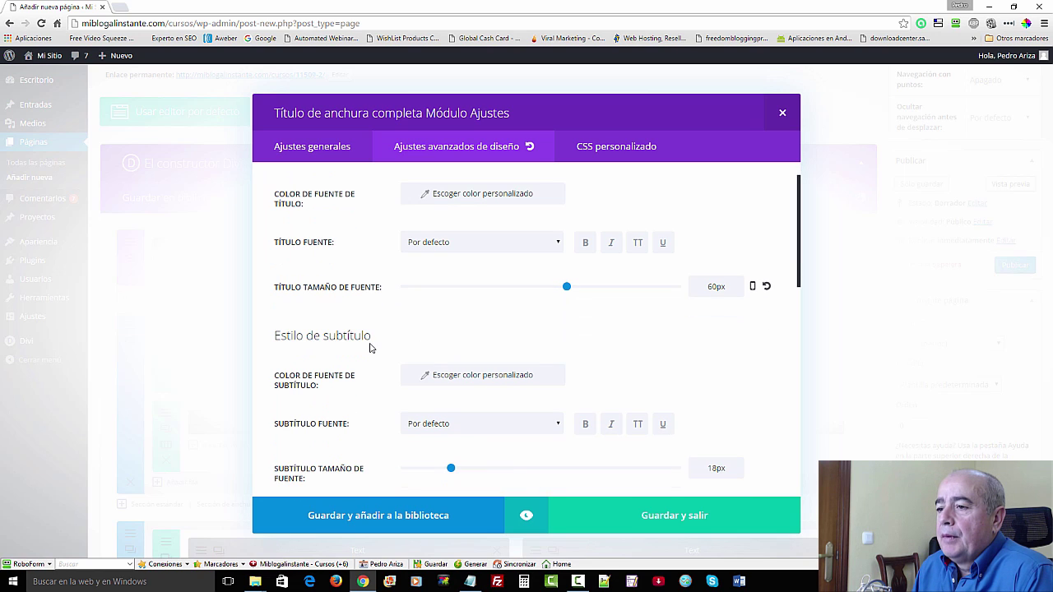
scroll(369, 348, "down", 1)
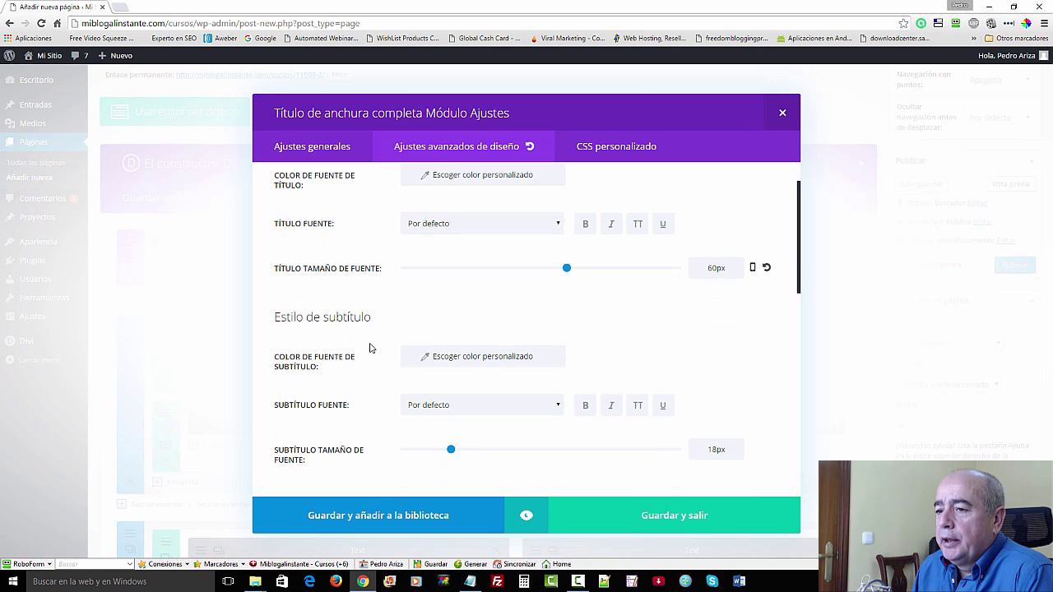
scroll(369, 348, "down", 4)
left_click_drag(450, 377, 513, 380)
scroll(325, 384, "down", 1)
scroll(327, 385, "up", 2)
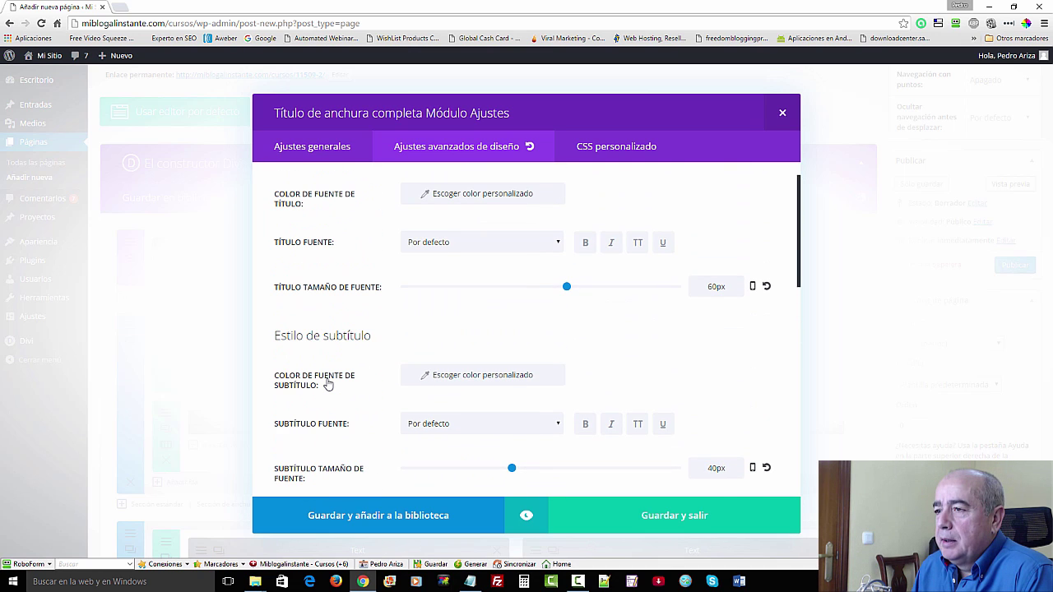
Set both the title font and the subtitle font to Vollkorn.
scroll(327, 384, "up", 1)
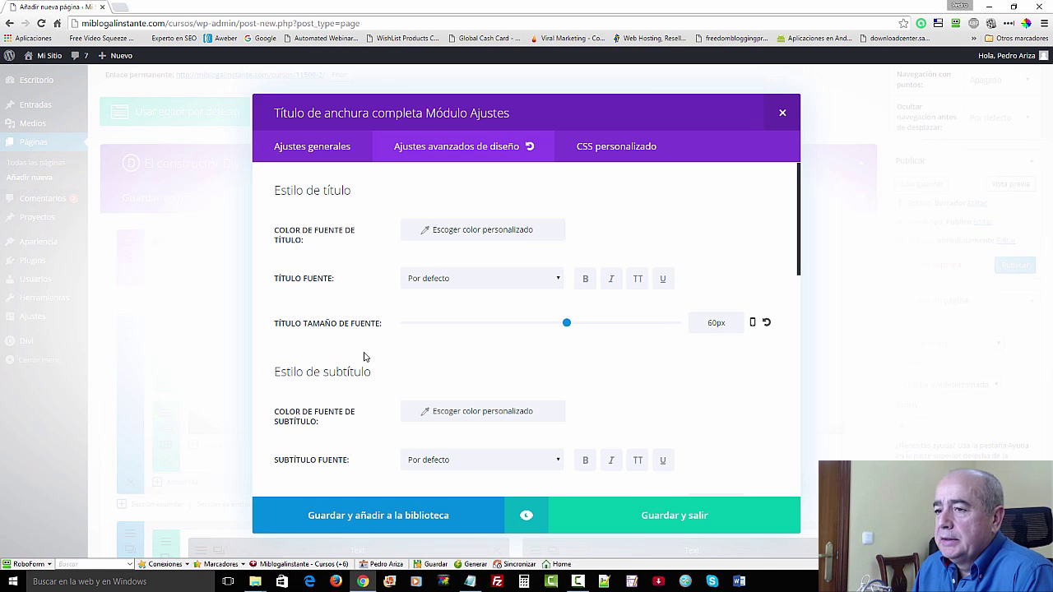
left_click(560, 280)
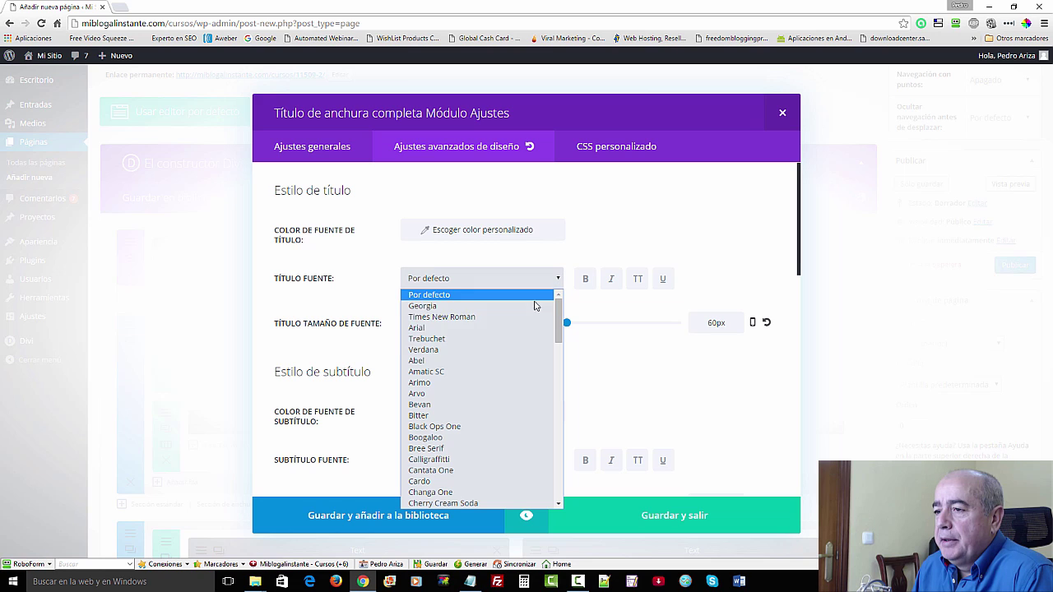
scroll(495, 351, "down", 10)
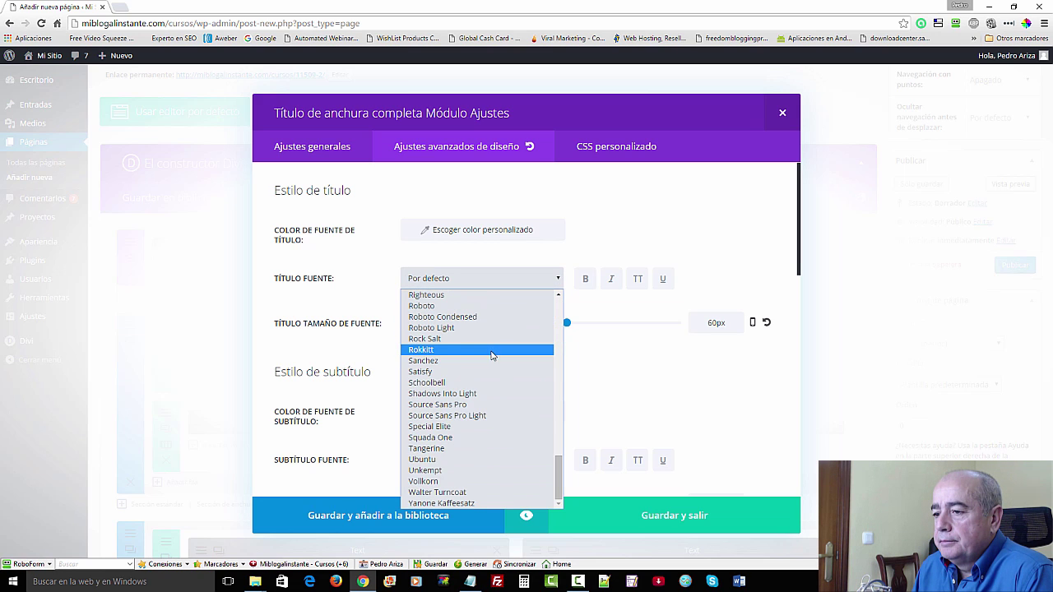
left_click(441, 482)
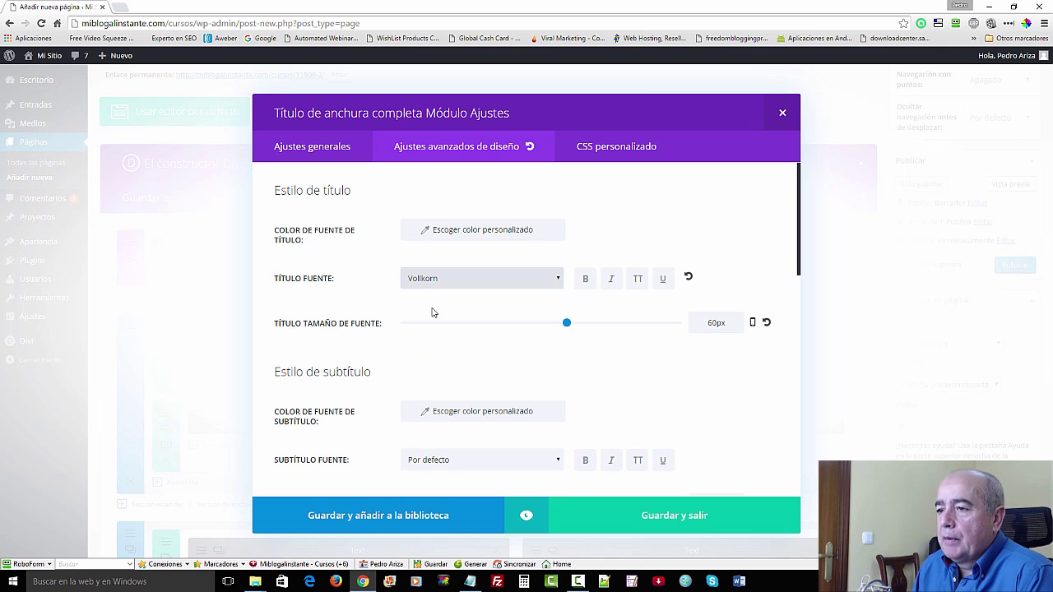
scroll(374, 333, "down", 1)
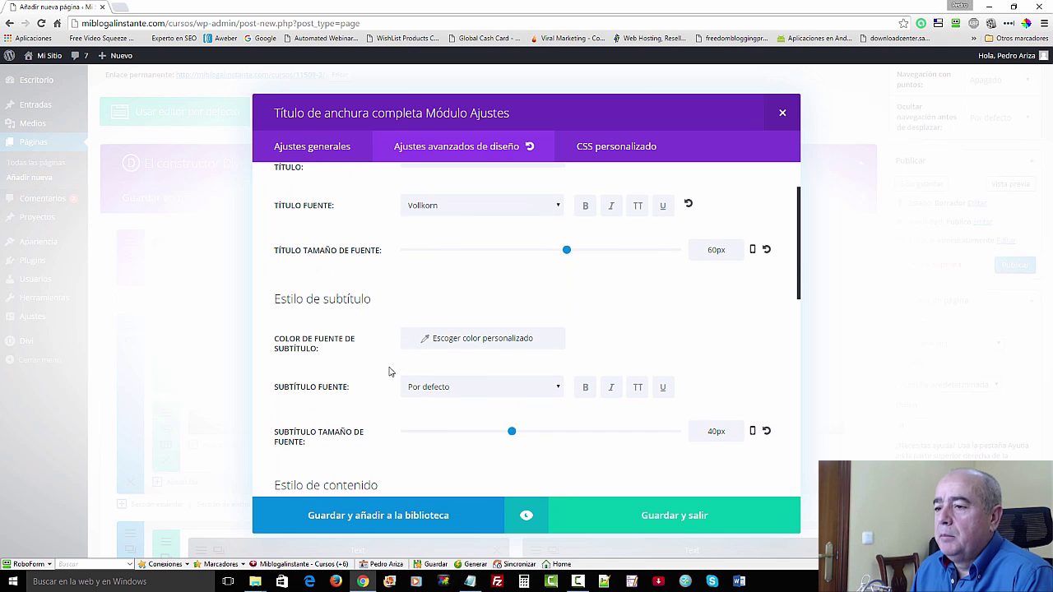
left_click(436, 392)
scroll(452, 289, "down", 2)
scroll(451, 289, "down", 10)
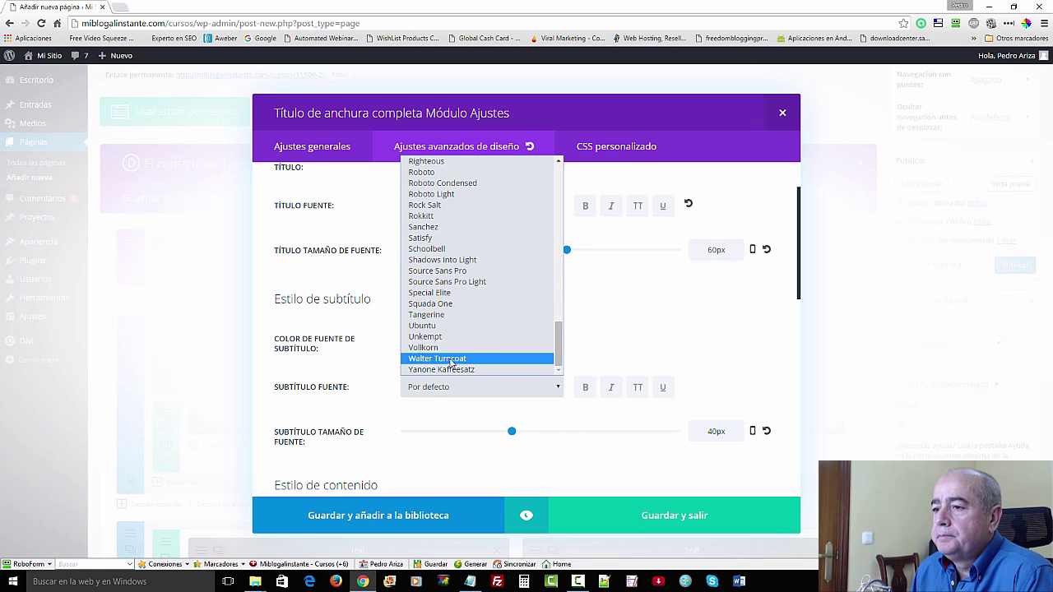
left_click(444, 347)
Make the title and subtitle fonts bold.
scroll(514, 364, "up", 1)
left_click(581, 243)
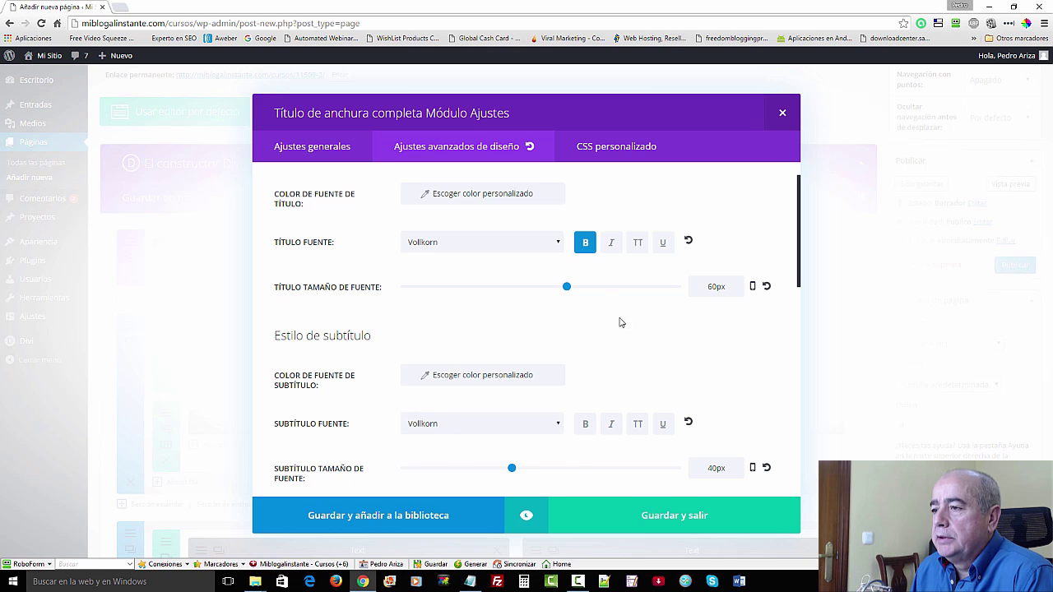
left_click(585, 424)
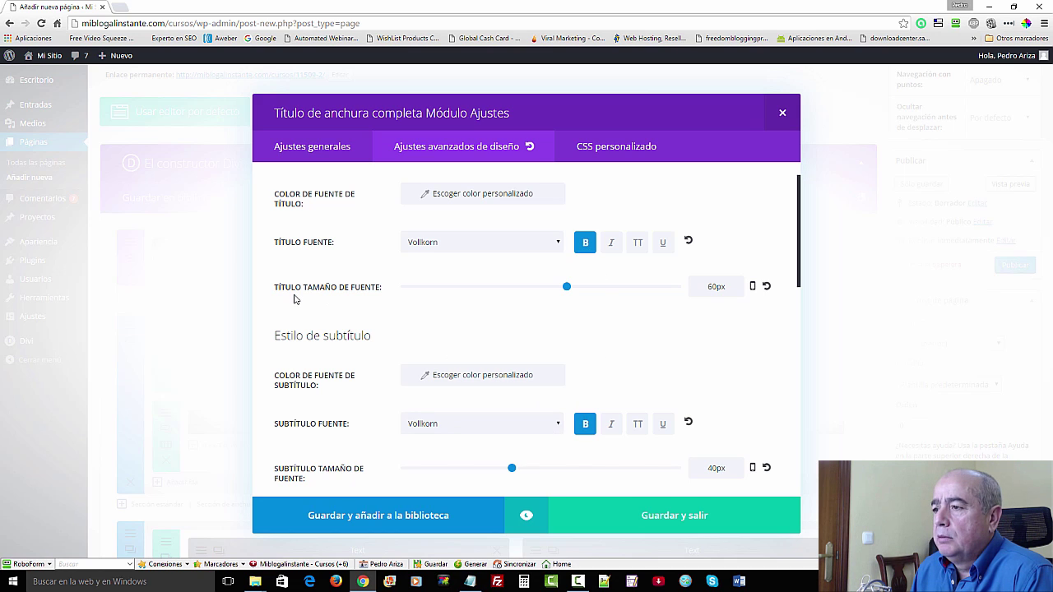
Enable custom styles for button one and set its text size to 30.
scroll(329, 299, "down", 5)
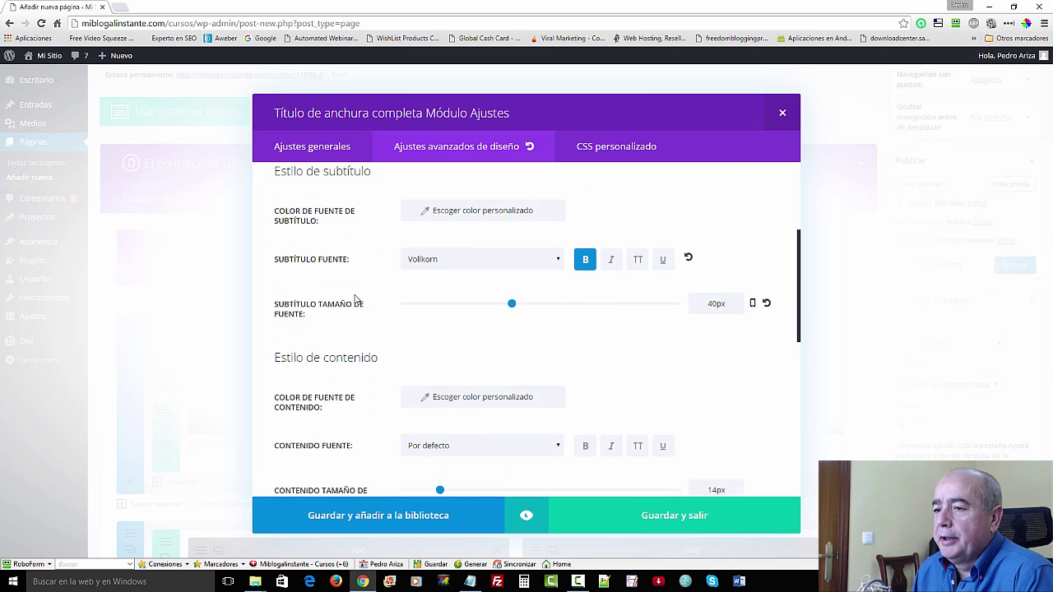
scroll(355, 299, "down", 5)
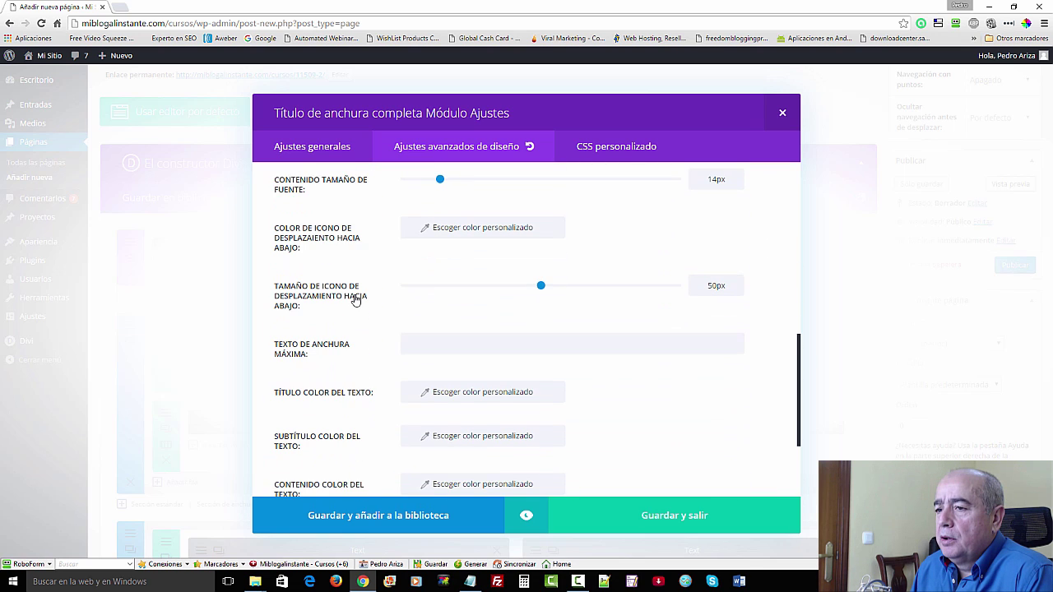
scroll(355, 299, "down", 2)
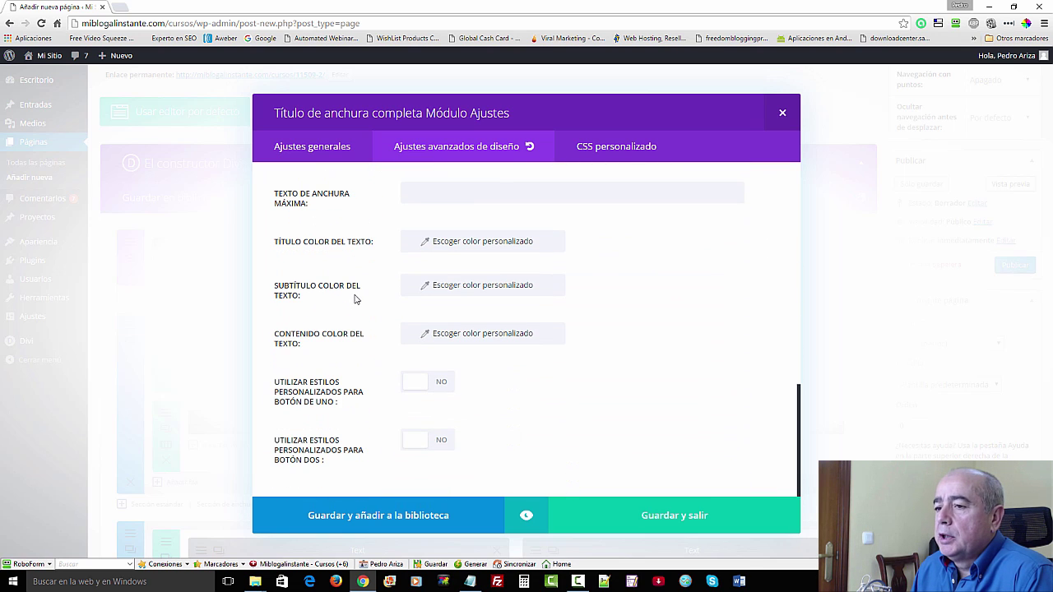
left_click(417, 385)
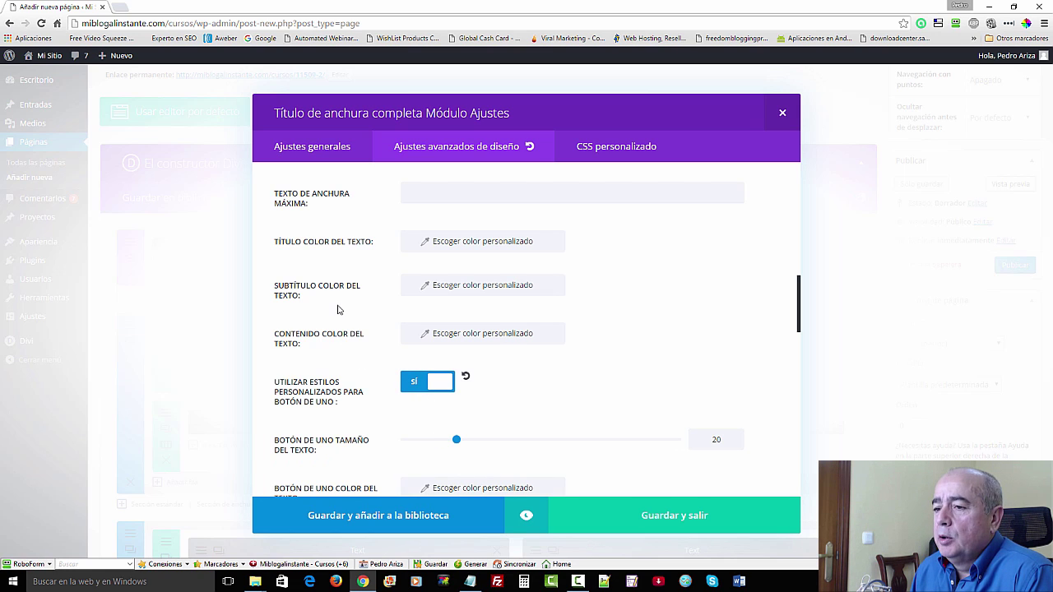
scroll(338, 310, "down", 1)
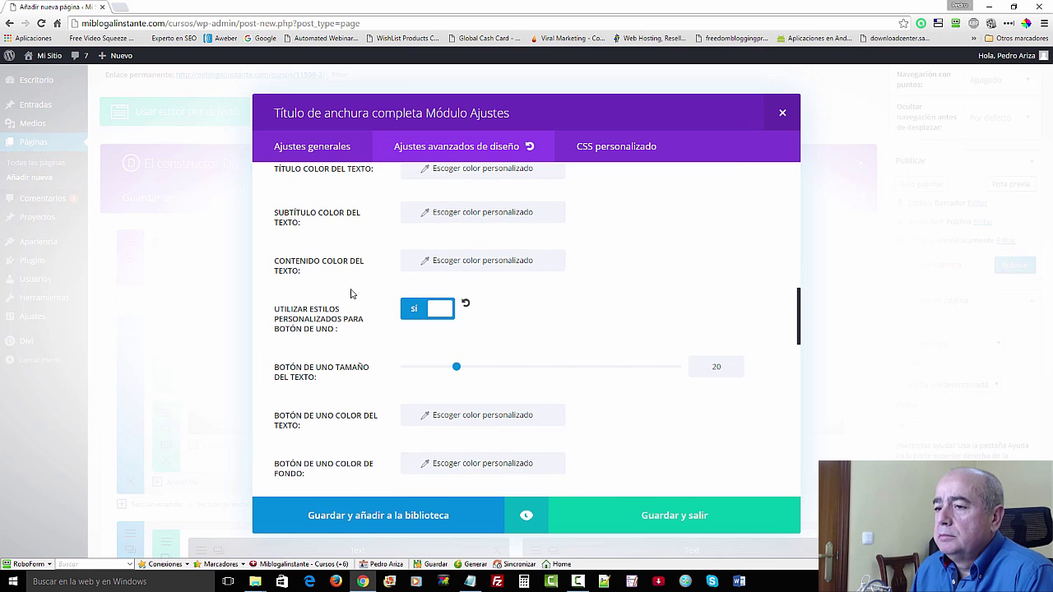
left_click_drag(457, 368, 485, 368)
scroll(325, 379, "down", 1)
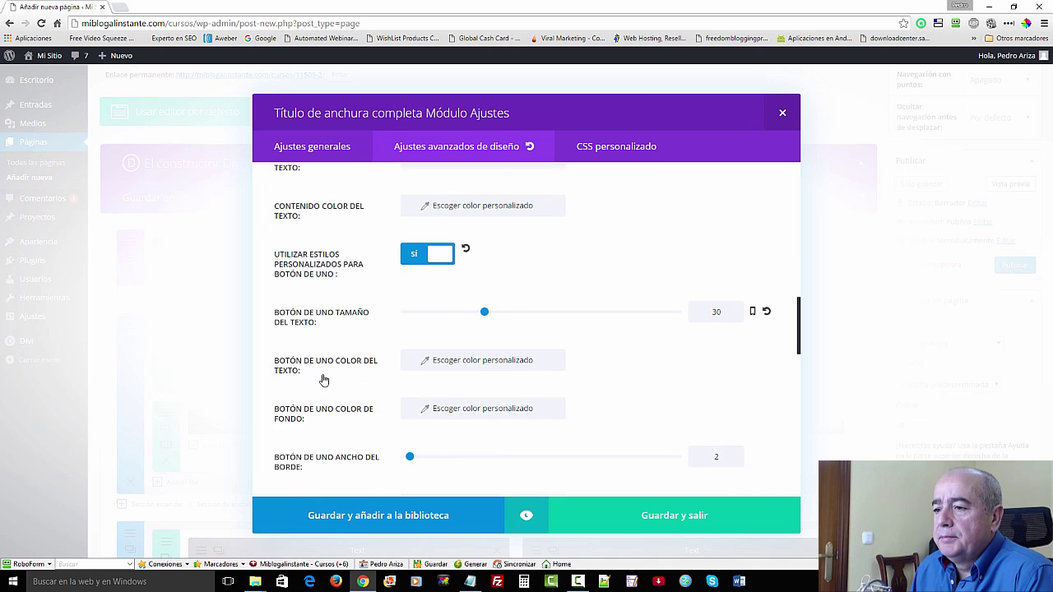
Choose the right arrow in a filled circle as button one's icon, and save and close the title module's settings.
scroll(324, 379, "down", 5)
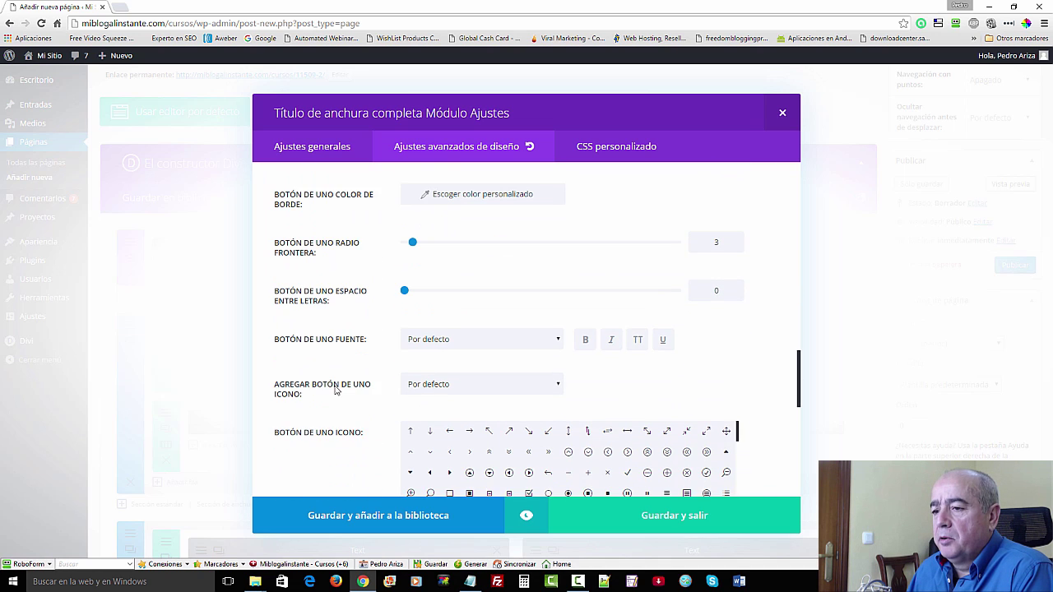
scroll(335, 391, "down", 1)
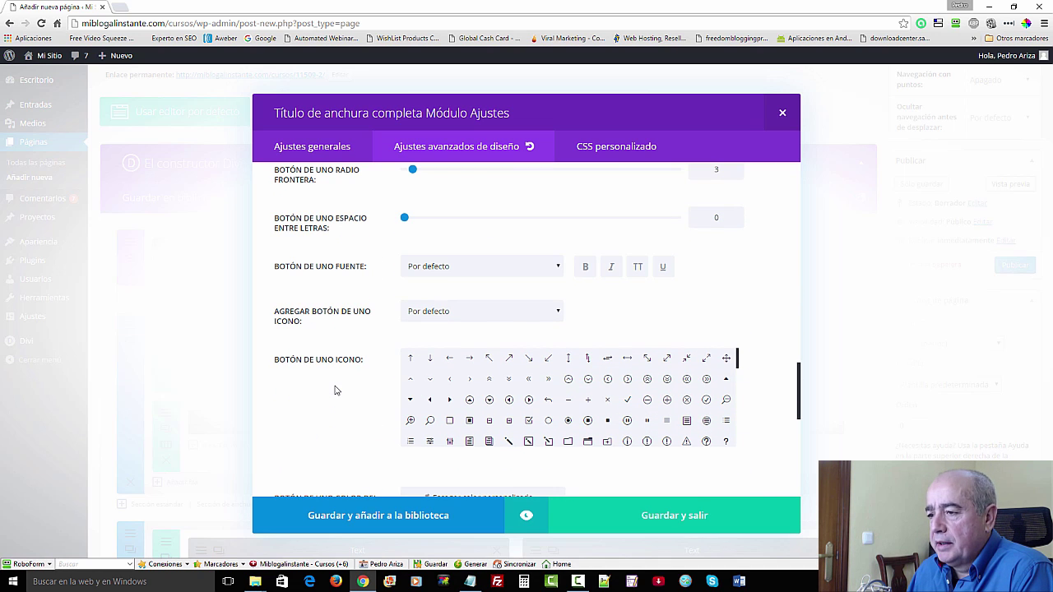
scroll(335, 391, "down", 1)
scroll(531, 387, "down", 1)
scroll(531, 386, "down", 1)
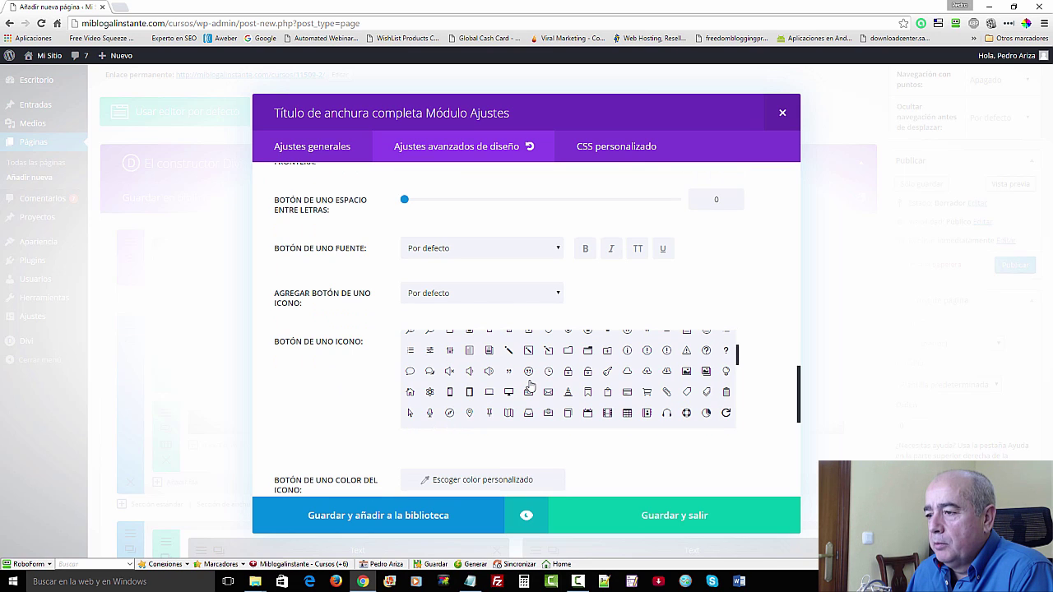
scroll(531, 385, "down", 2)
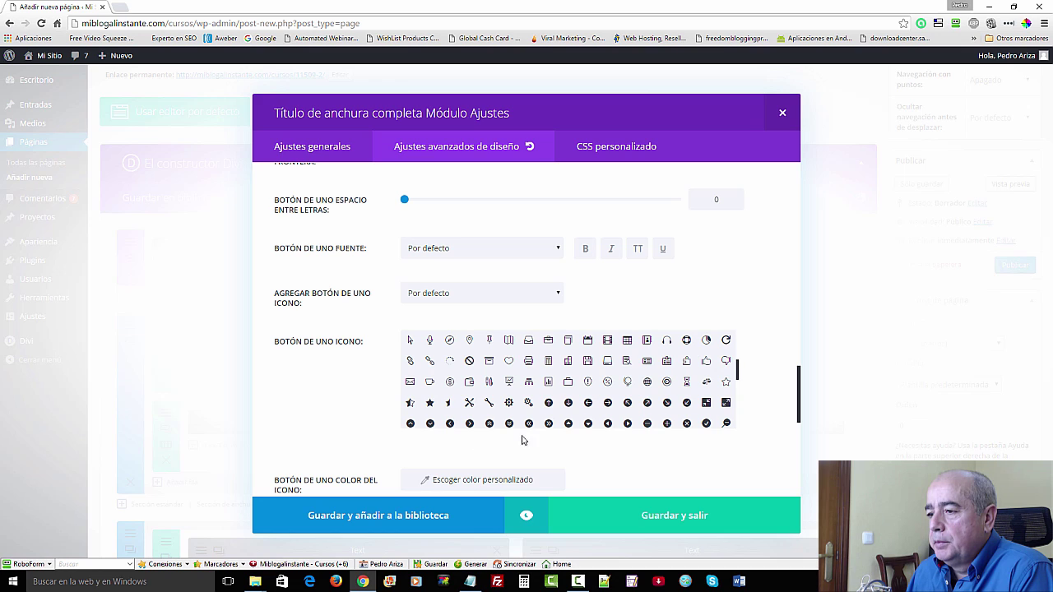
left_click(607, 403)
scroll(528, 431, "down", 1)
scroll(528, 431, "down", 3)
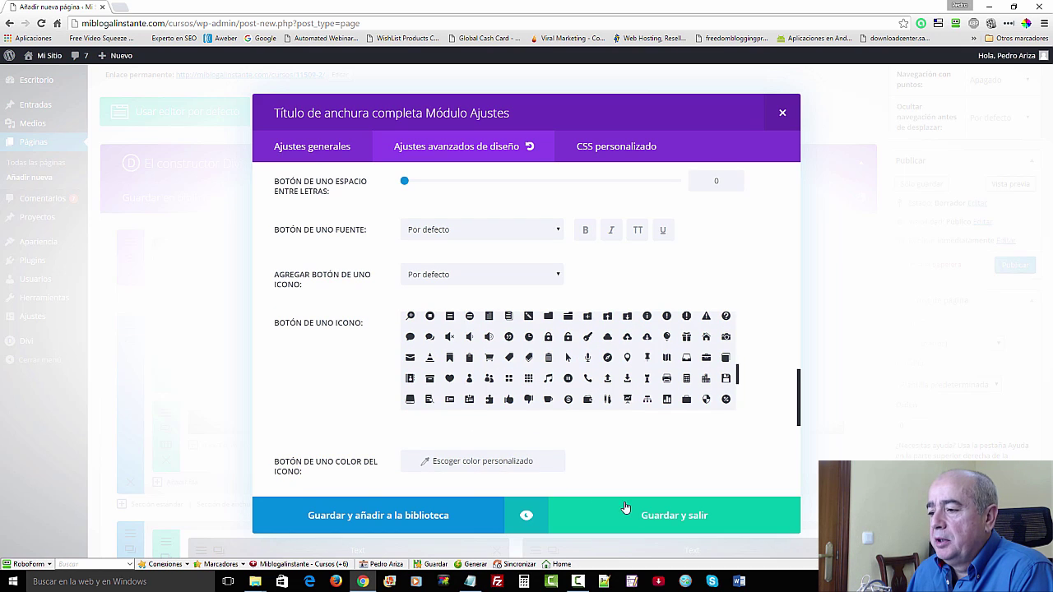
left_click(665, 515)
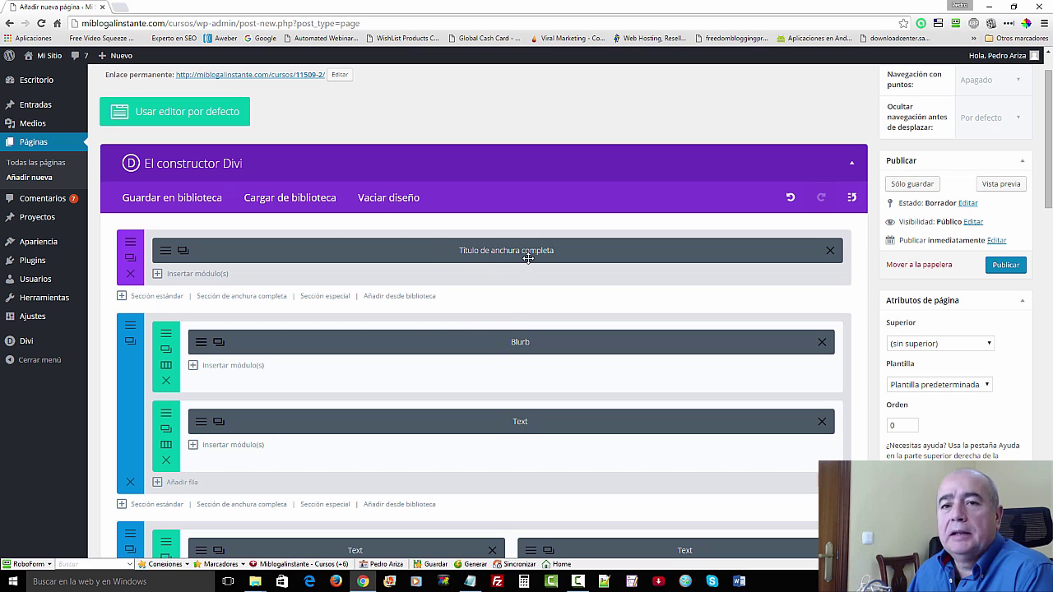
In the full-width section's settings, set Mystery-Light.mp4 from the media library as the MP4 background video.
left_click(130, 248)
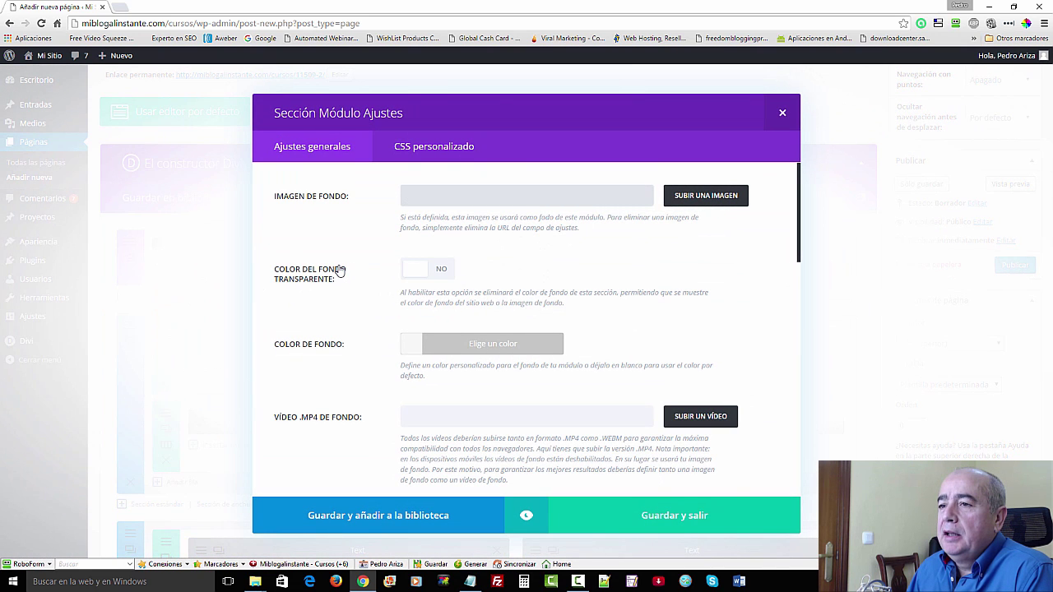
scroll(340, 273, "down", 1)
scroll(342, 275, "down", 1)
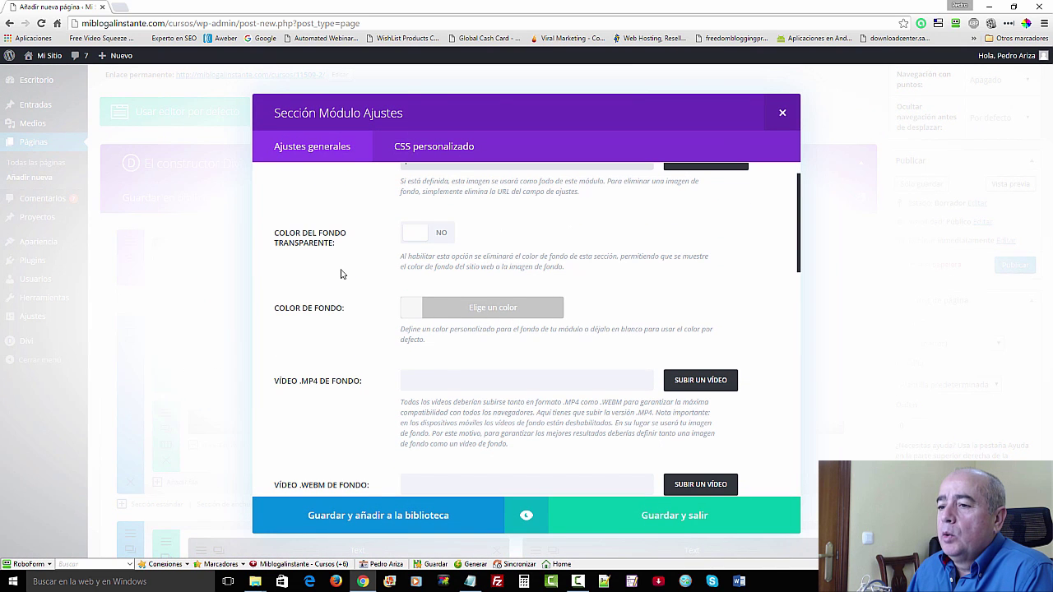
scroll(342, 274, "down", 3)
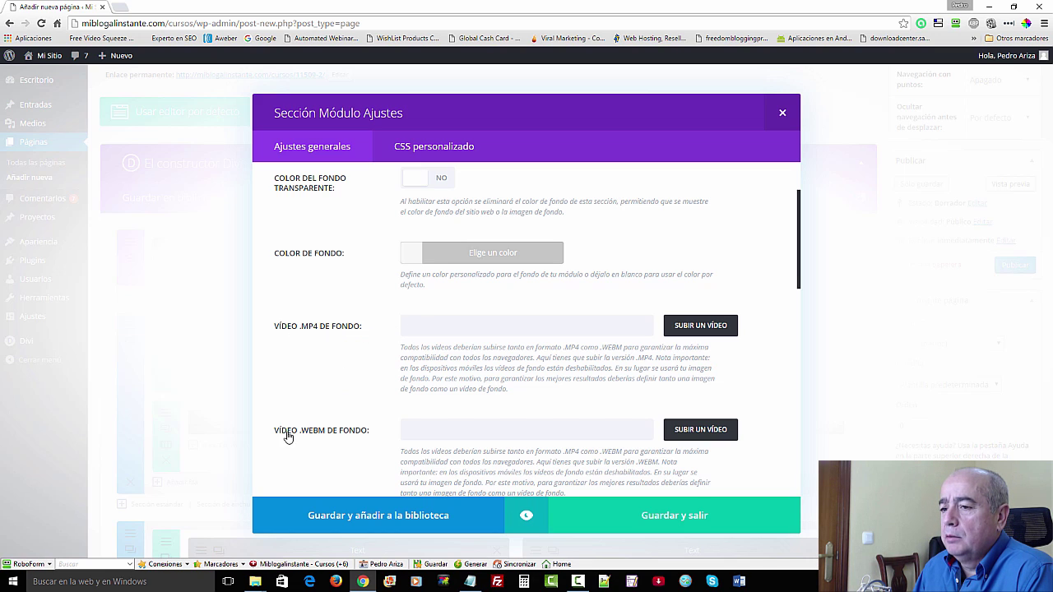
left_click(713, 327)
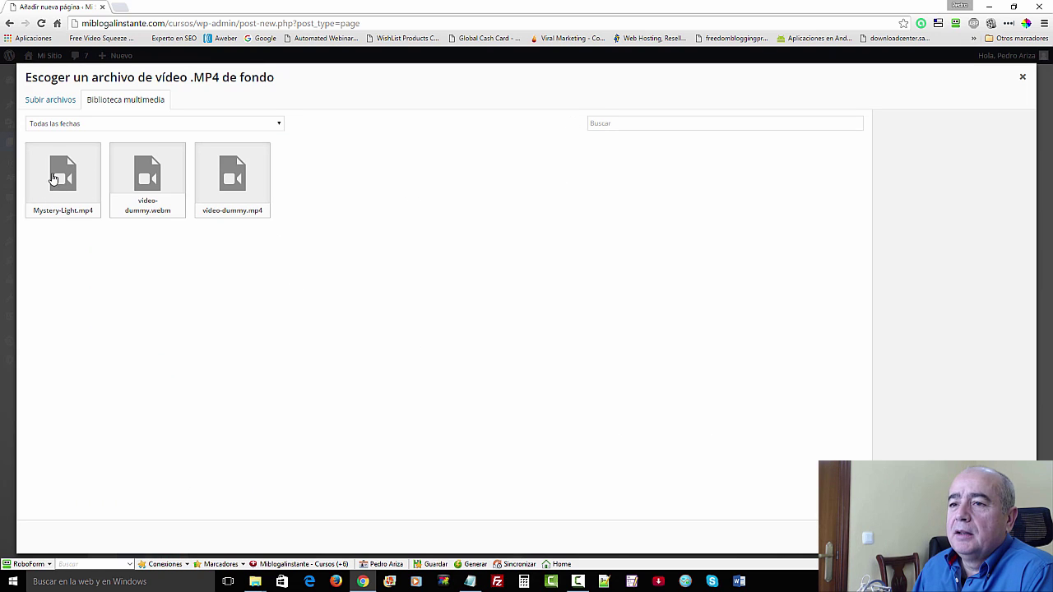
left_click(52, 175)
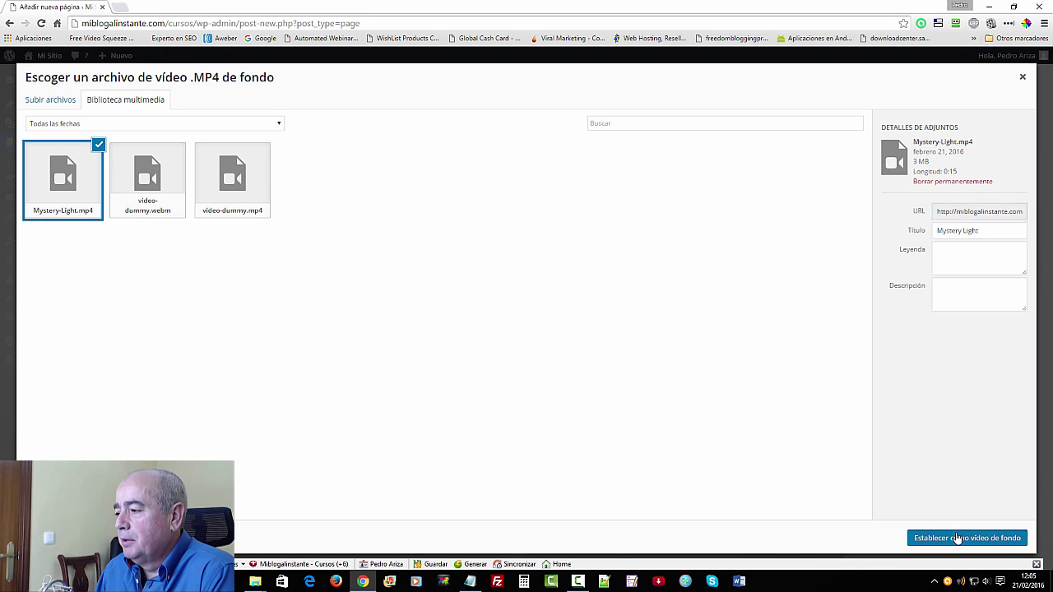
left_click(957, 536)
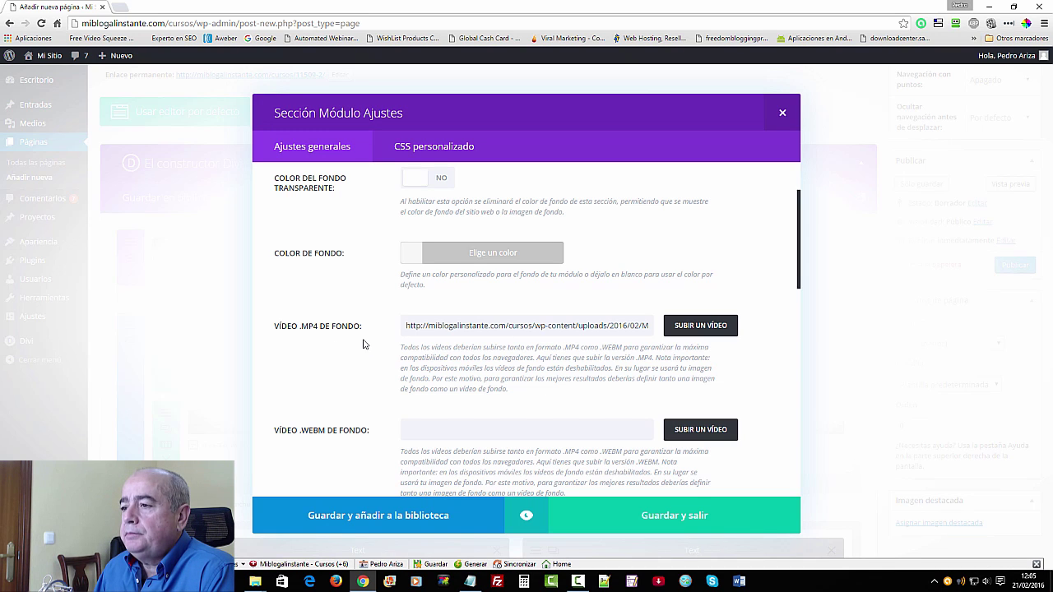
Set the section's background video width to 1920 and height to 1080, and save and close the section settings.
scroll(364, 343, "down", 1)
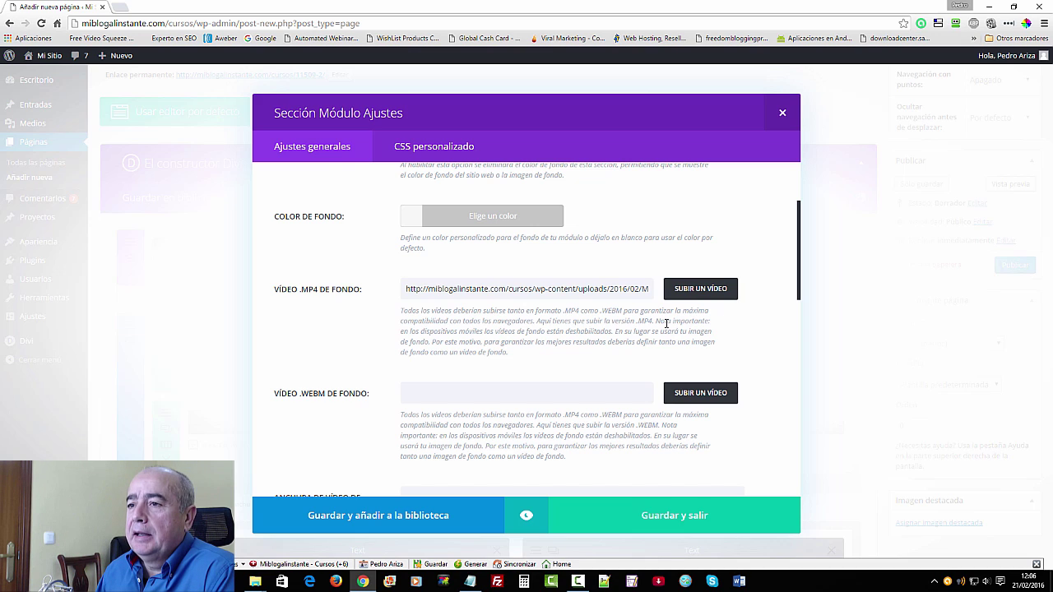
scroll(387, 278, "up", 1)
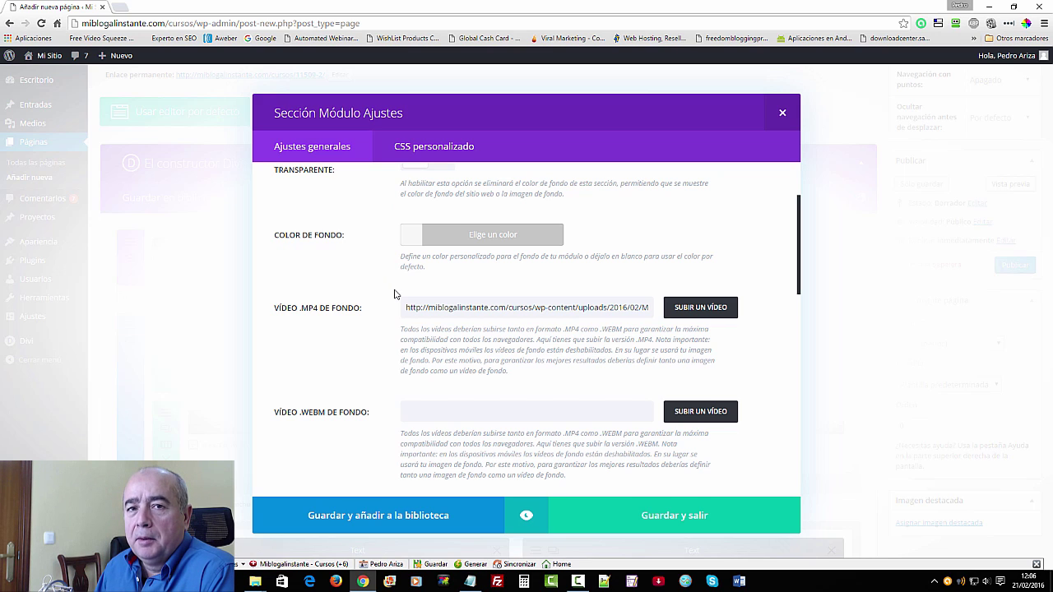
scroll(396, 299, "down", 5)
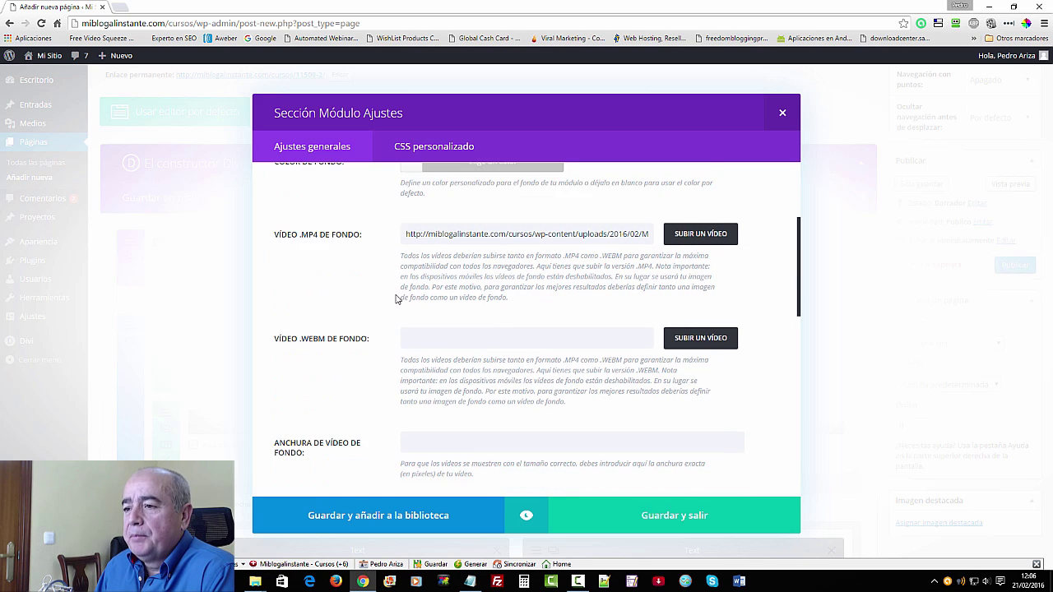
scroll(396, 300, "down", 5)
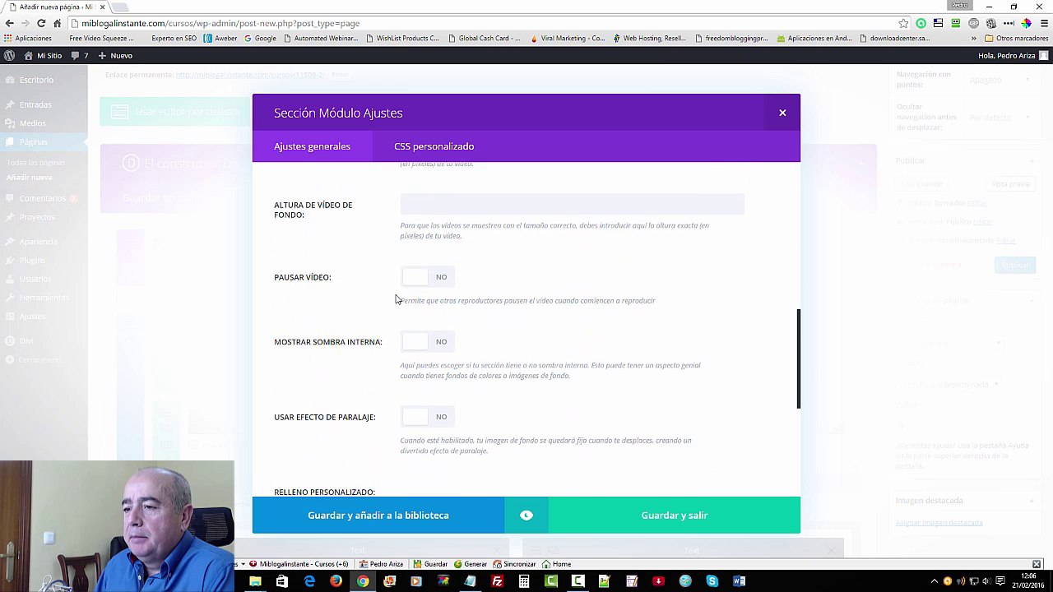
scroll(379, 313, "up", 4)
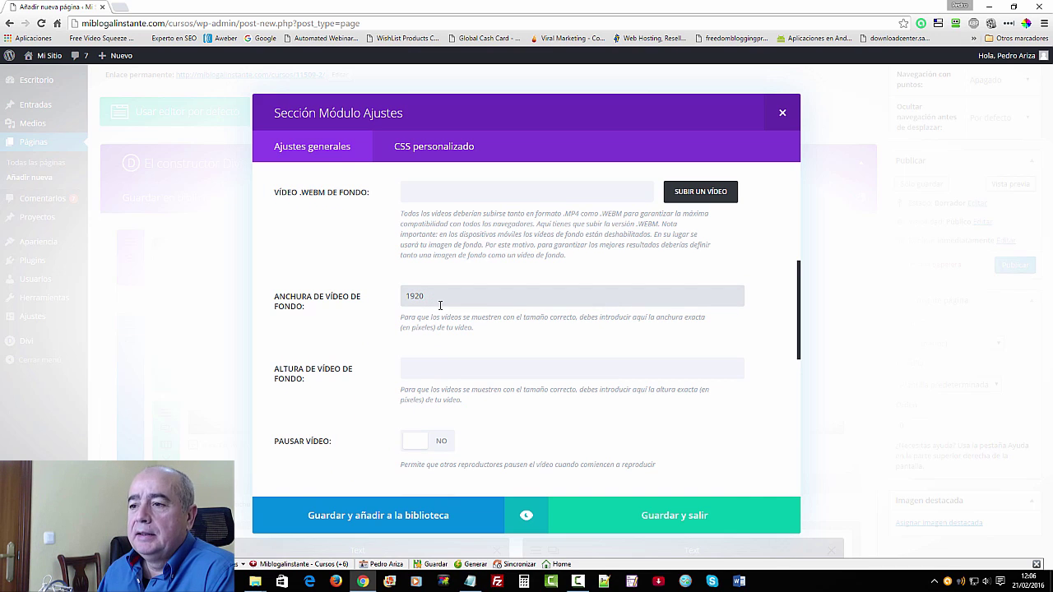
left_click(422, 375)
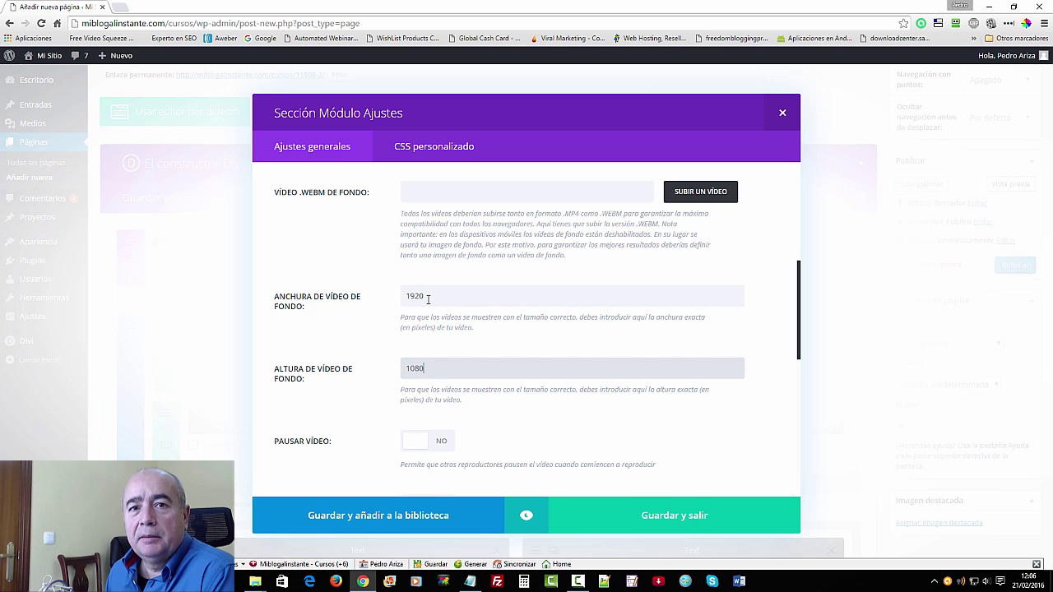
scroll(493, 403, "down", 1)
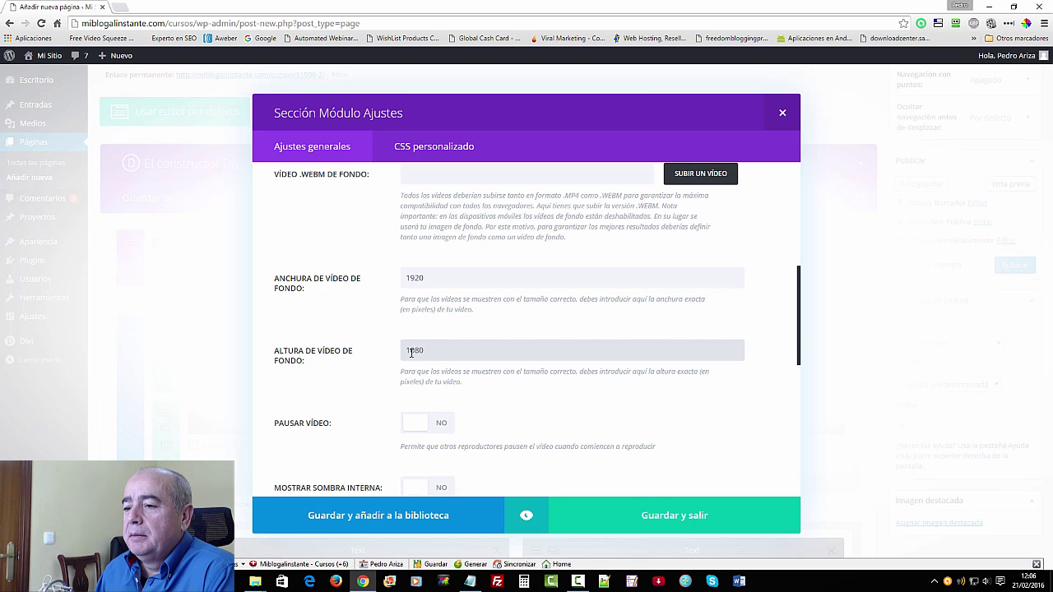
left_click(665, 524)
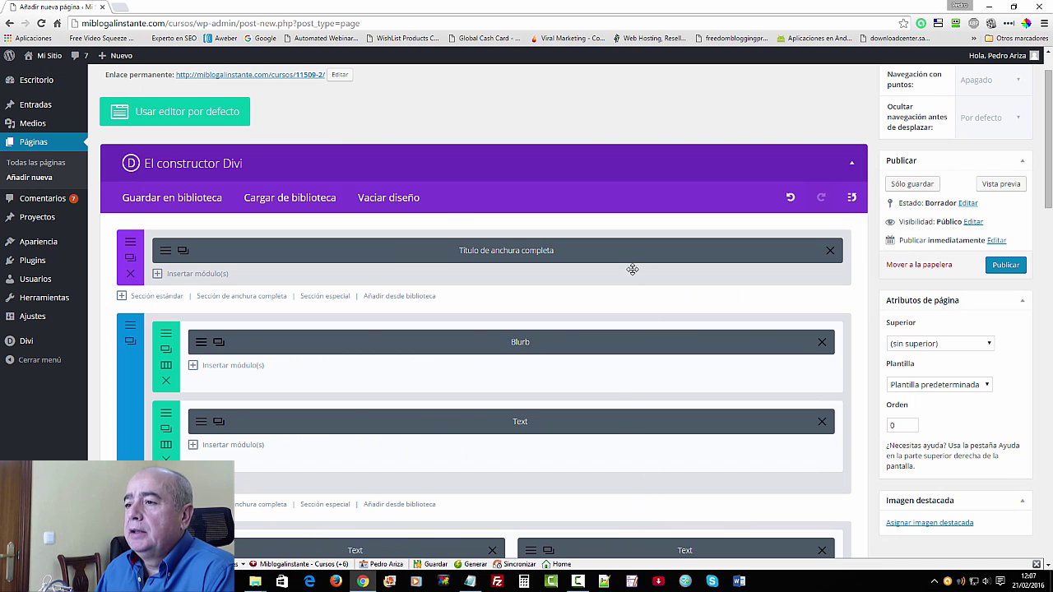
Preview the page to check the title header over the background video, and return to the page editor.
left_click(1000, 184)
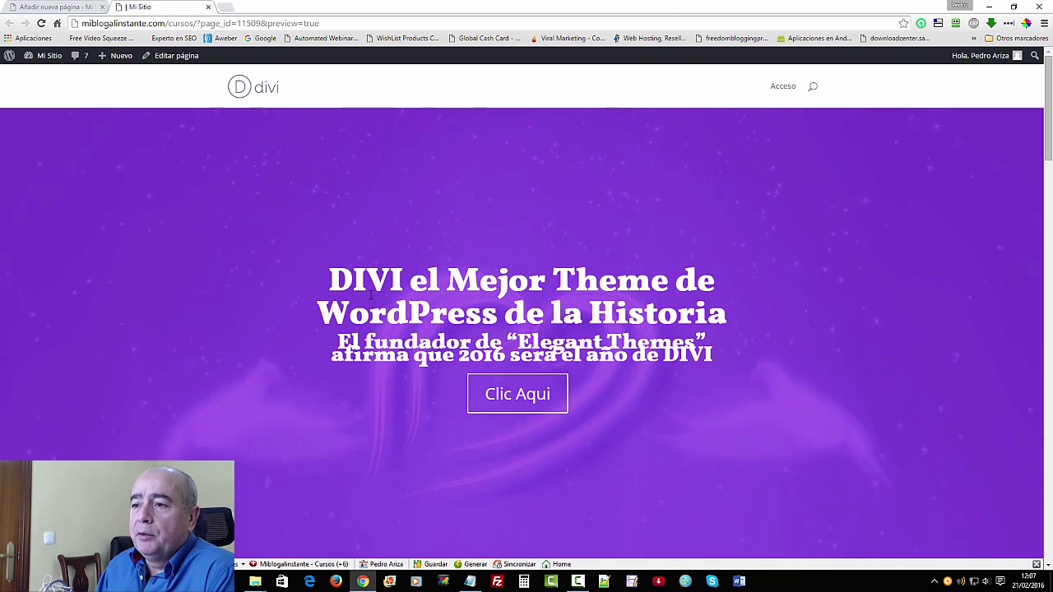
left_click_drag(328, 279, 610, 295)
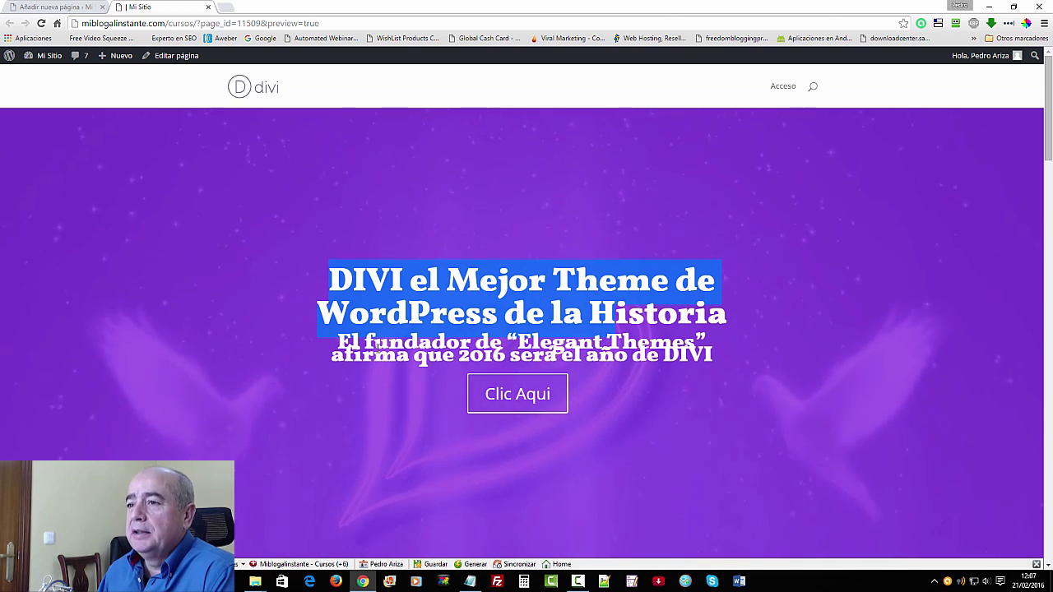
left_click(207, 290)
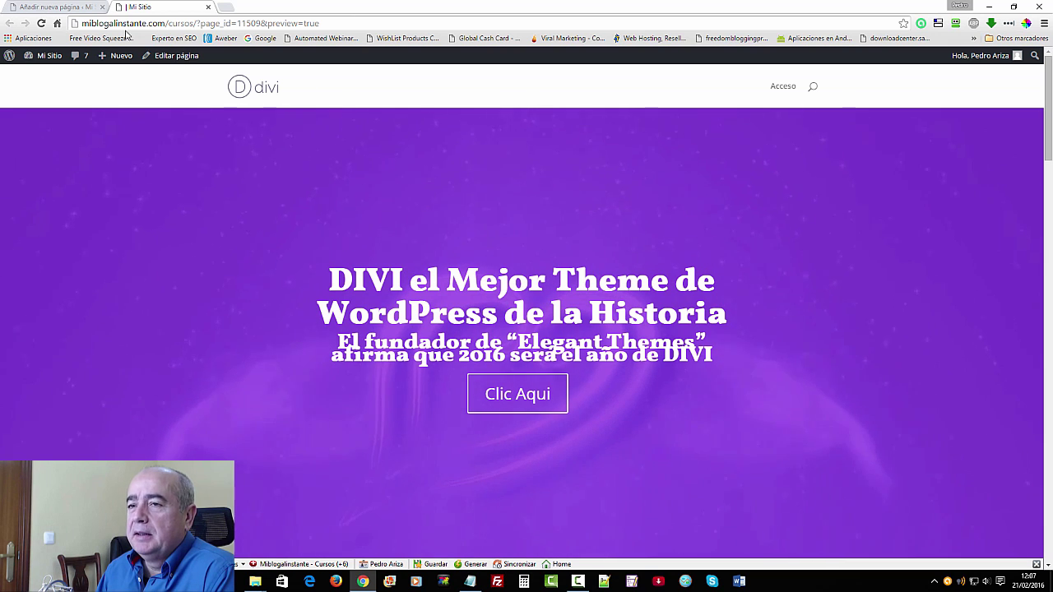
left_click(53, 7)
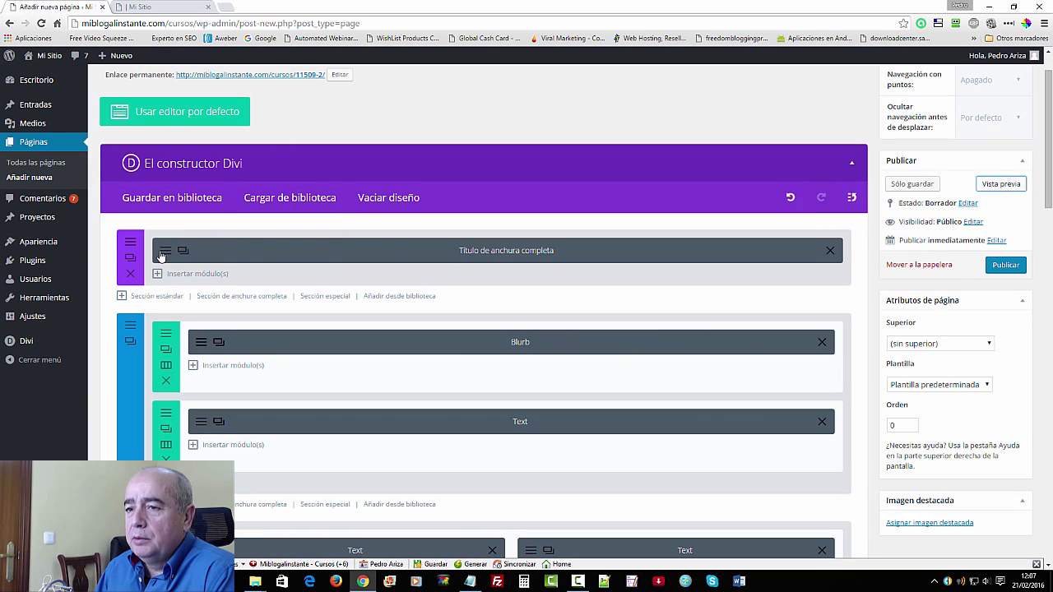
Make the full-width title module's background overlay colour fully transparent, rgba(130,36,227,0), and save and close its settings.
left_click(290, 261)
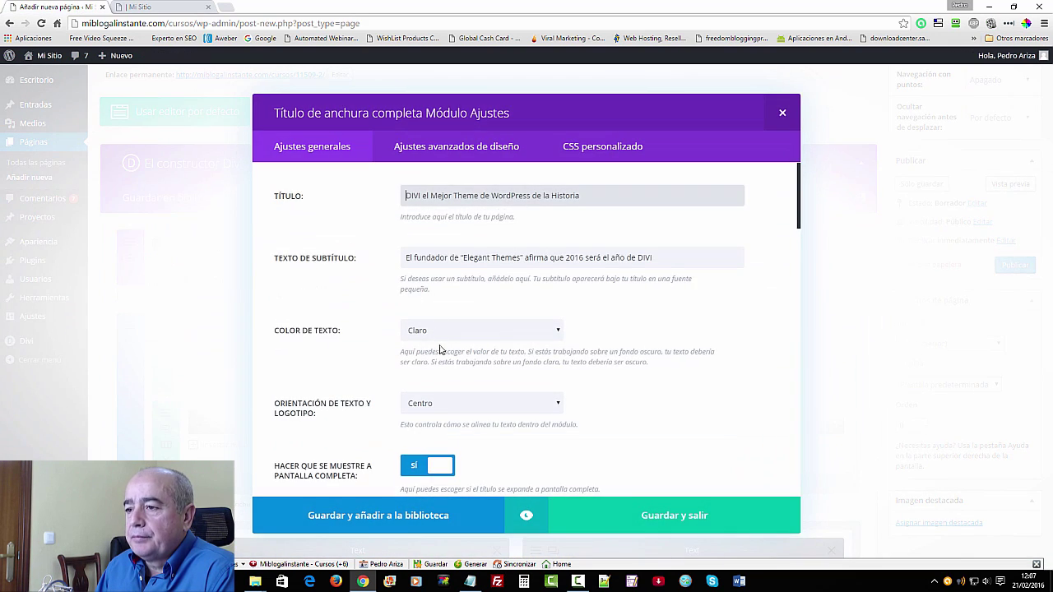
scroll(439, 351, "down", 5)
scroll(439, 349, "down", 4)
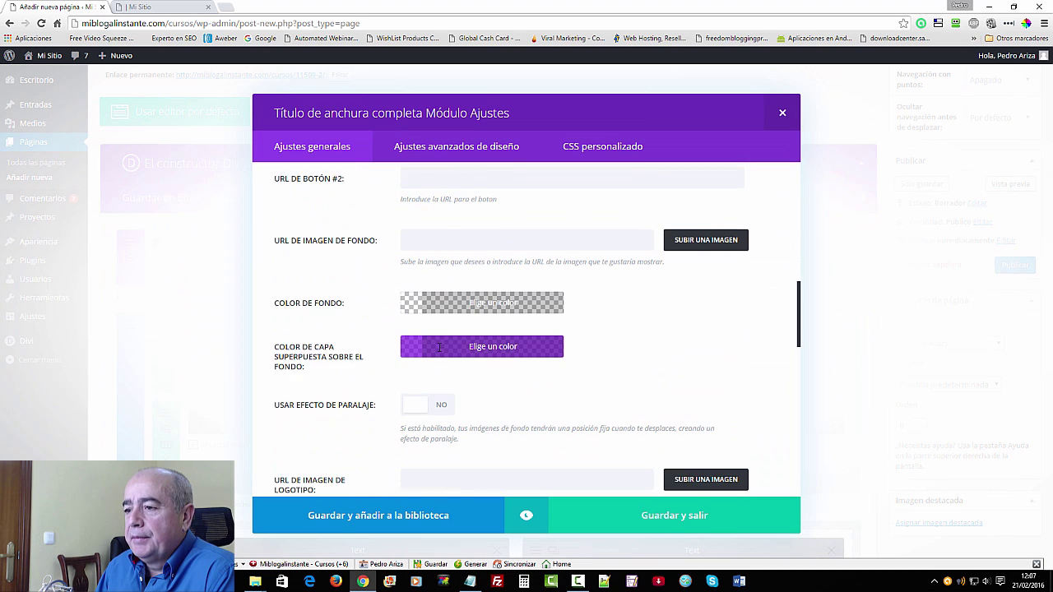
left_click(502, 333)
left_click_drag(528, 380, 520, 469)
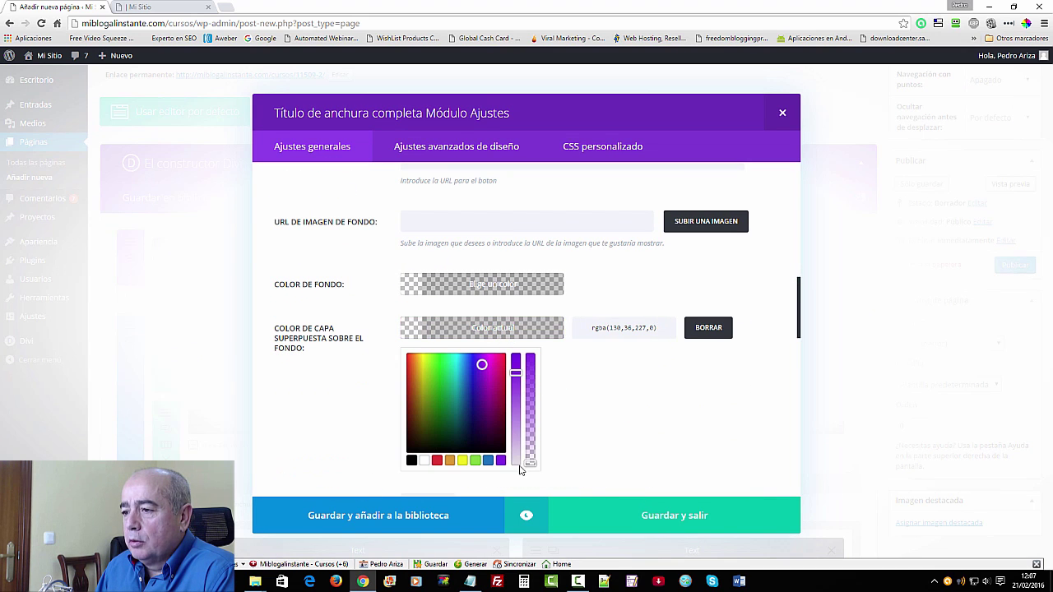
left_click(647, 517)
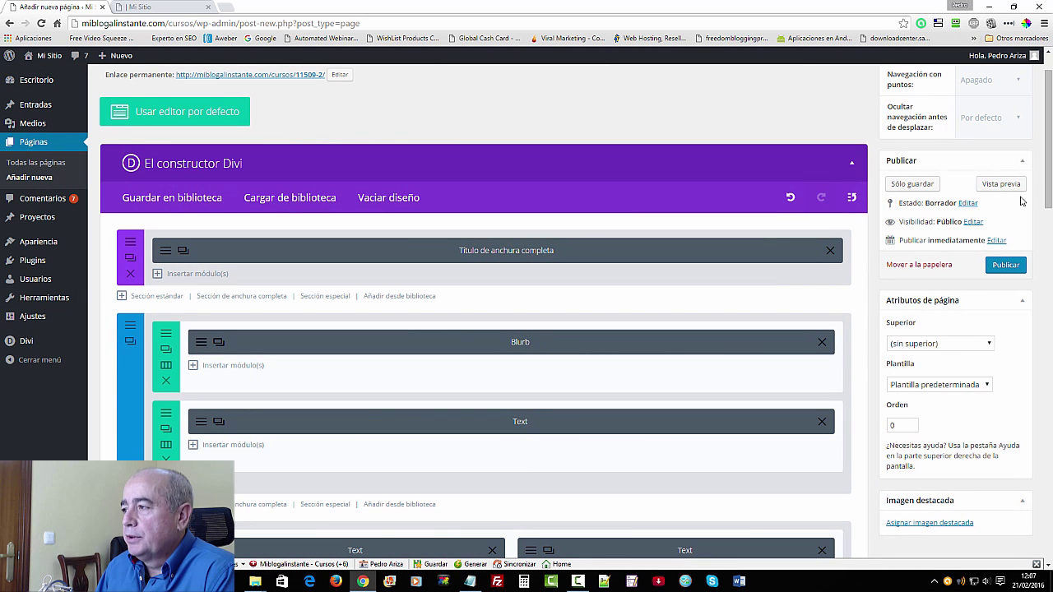
Preview the header with the transparent overlay over the video, and return to the page editor.
left_click(1008, 190)
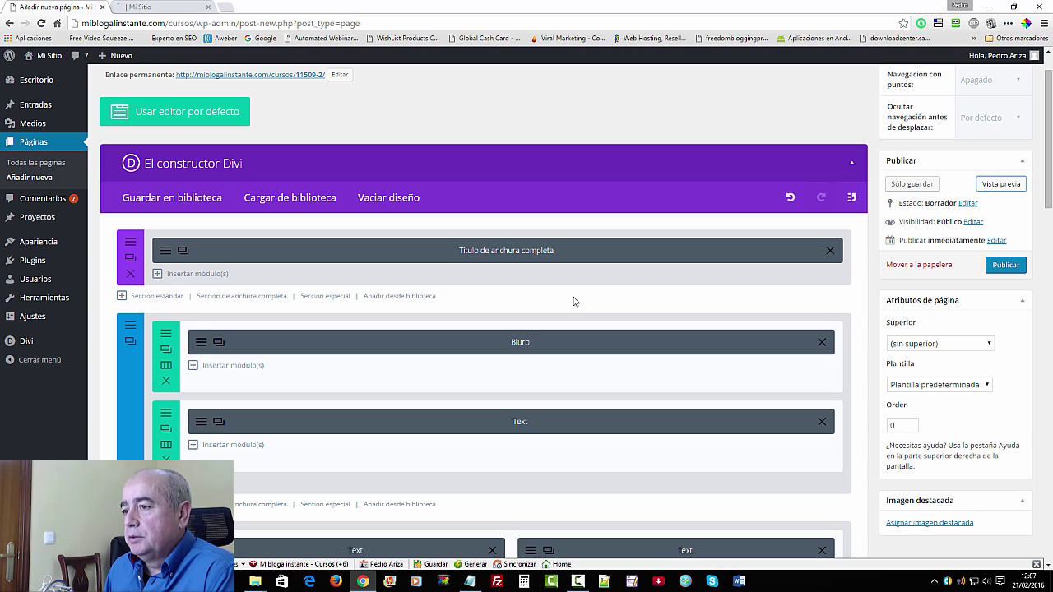
left_click(198, 7)
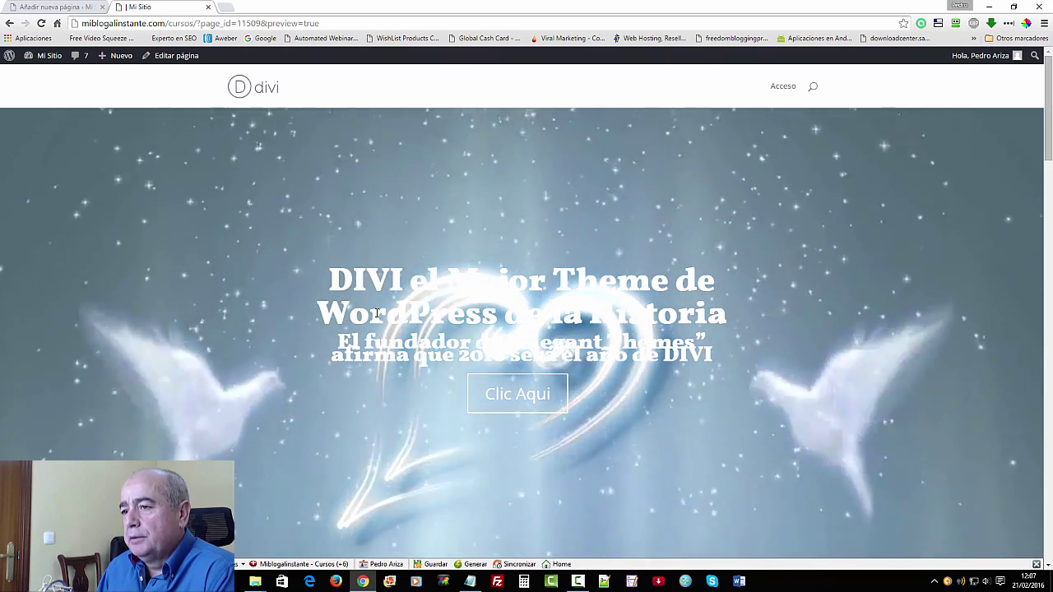
left_click(56, 6)
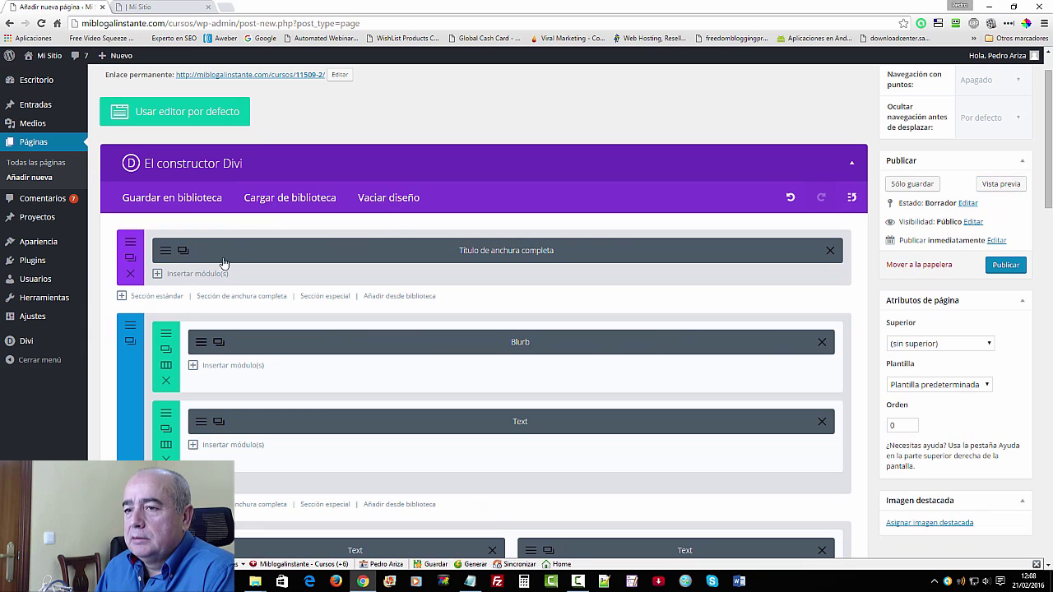
Set the title module's background overlay colour to rgba(130,36,227,0.78), and save and close its settings.
scroll(375, 322, "down", 5)
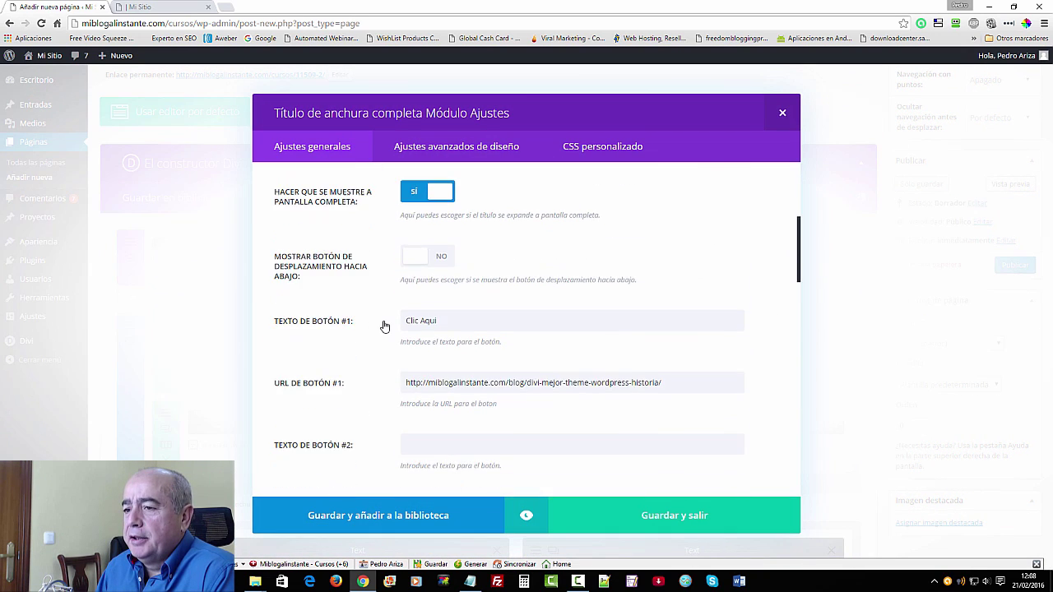
scroll(378, 332, "down", 5)
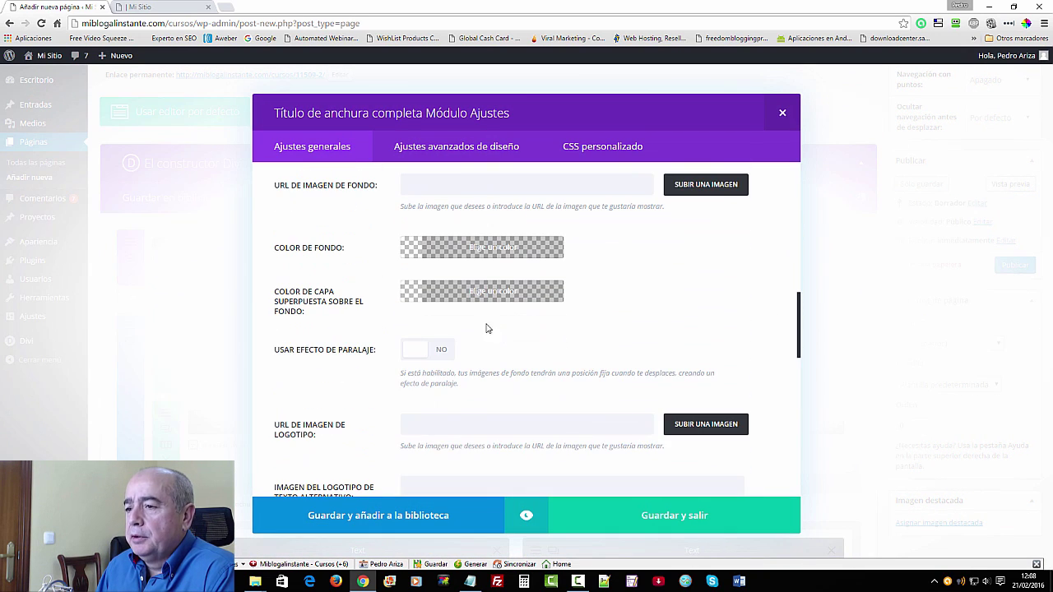
left_click(497, 293)
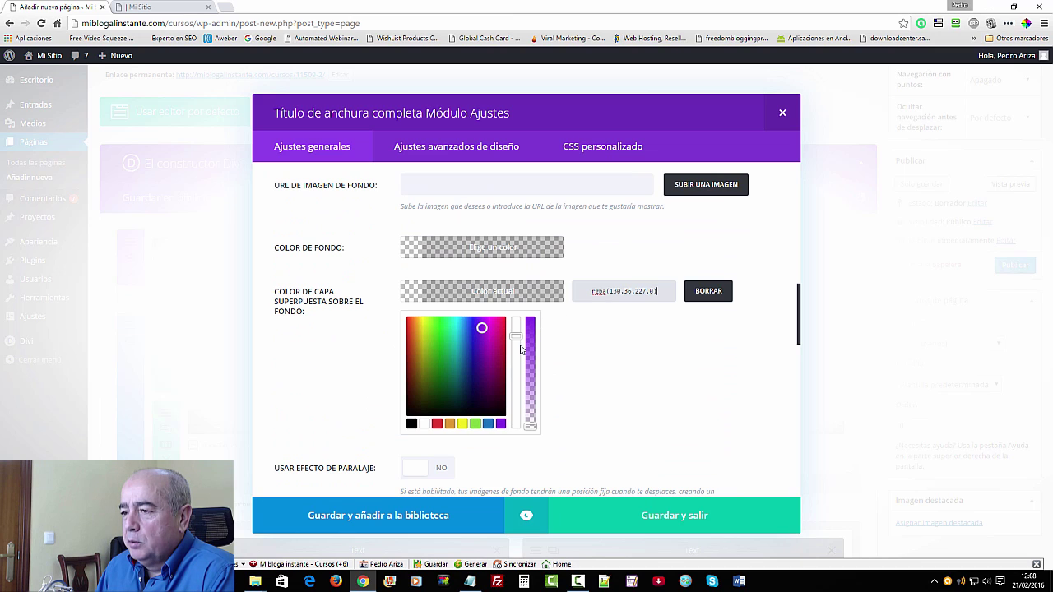
left_click_drag(528, 425, 527, 346)
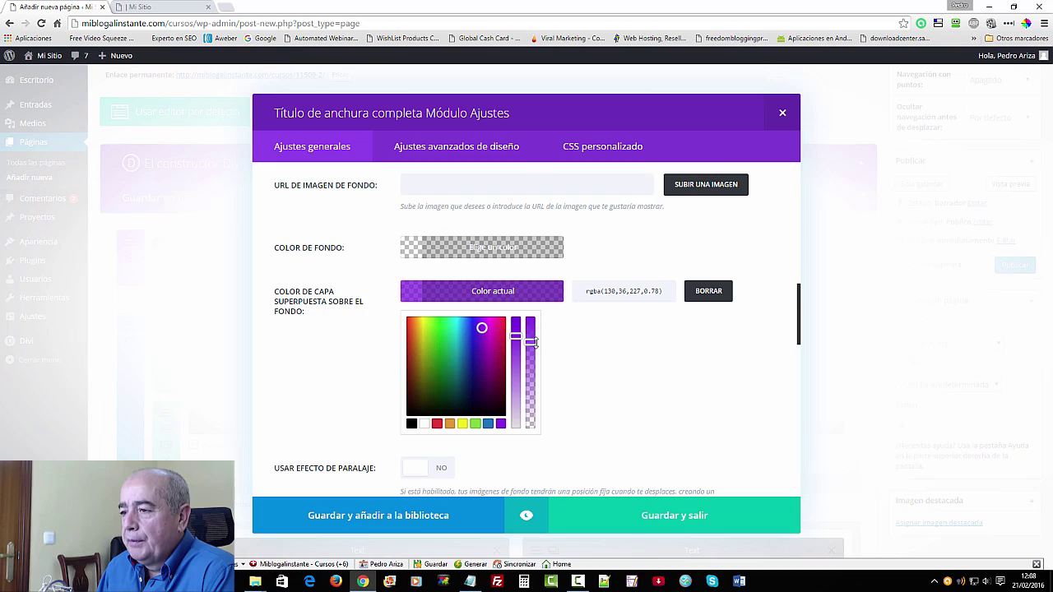
left_click(674, 515)
Preview the page to check the violet overlay over the background video, and return to the page editor.
left_click(1010, 185)
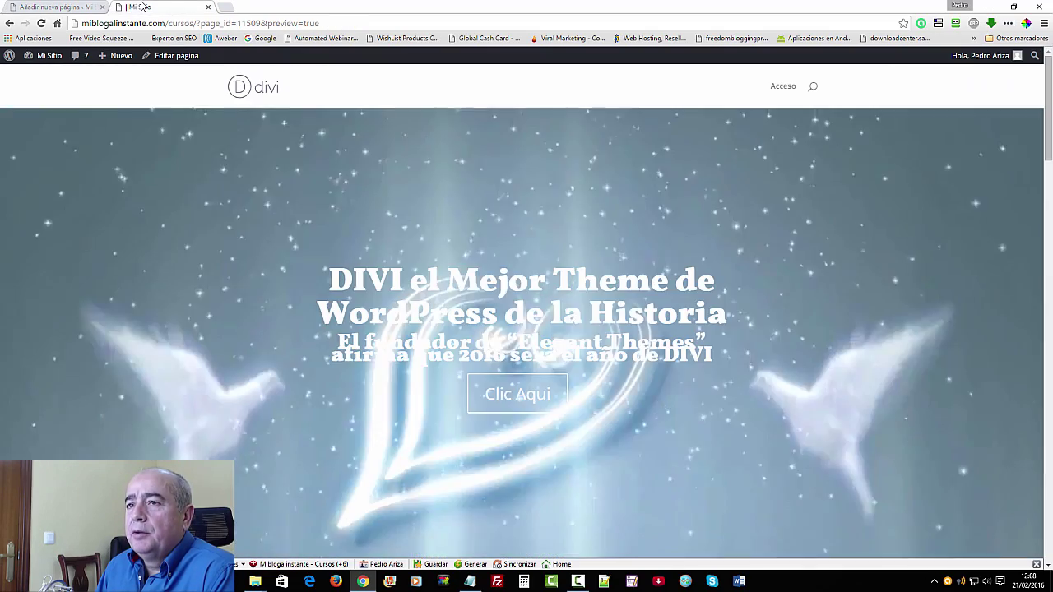
left_click(41, 23)
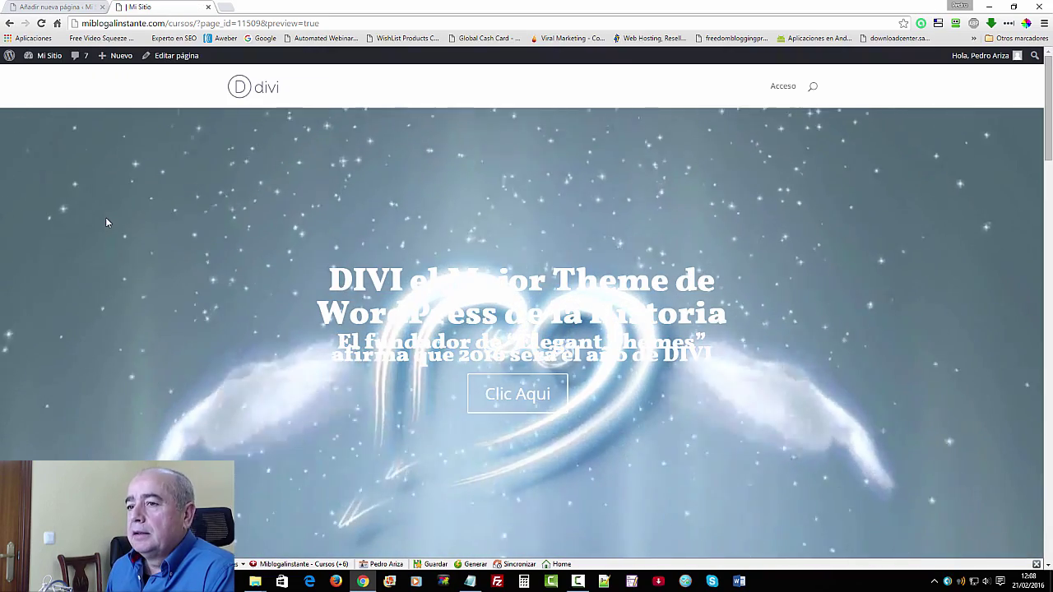
left_click(78, 8)
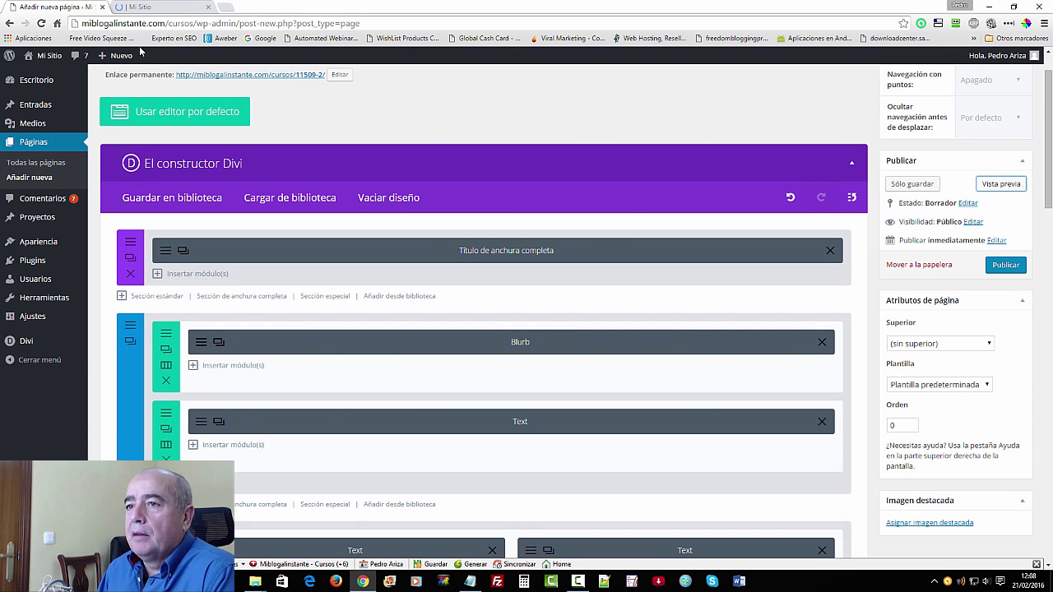
left_click(140, 8)
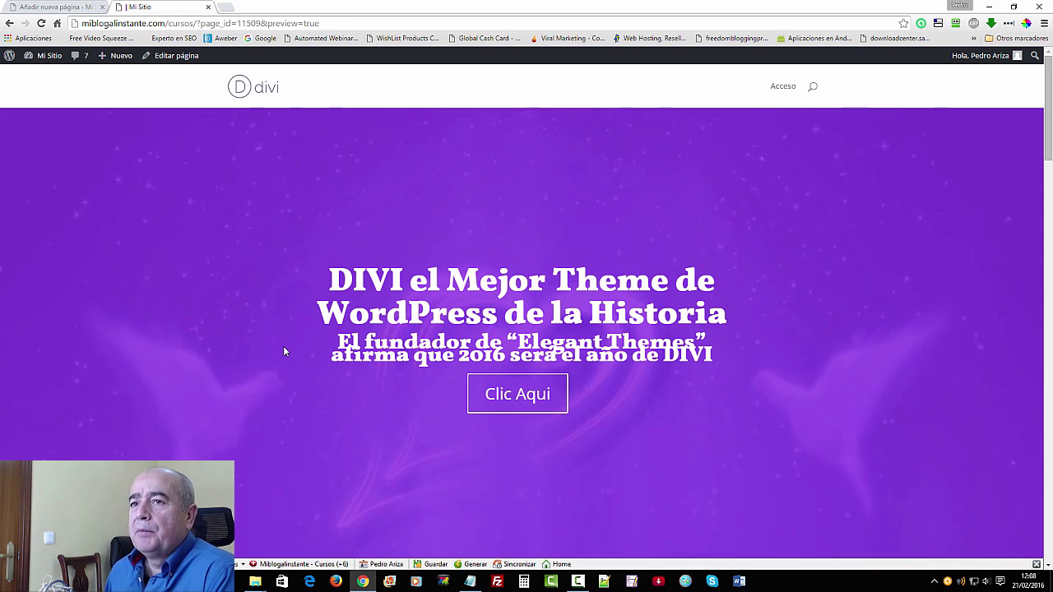
left_click(61, 6)
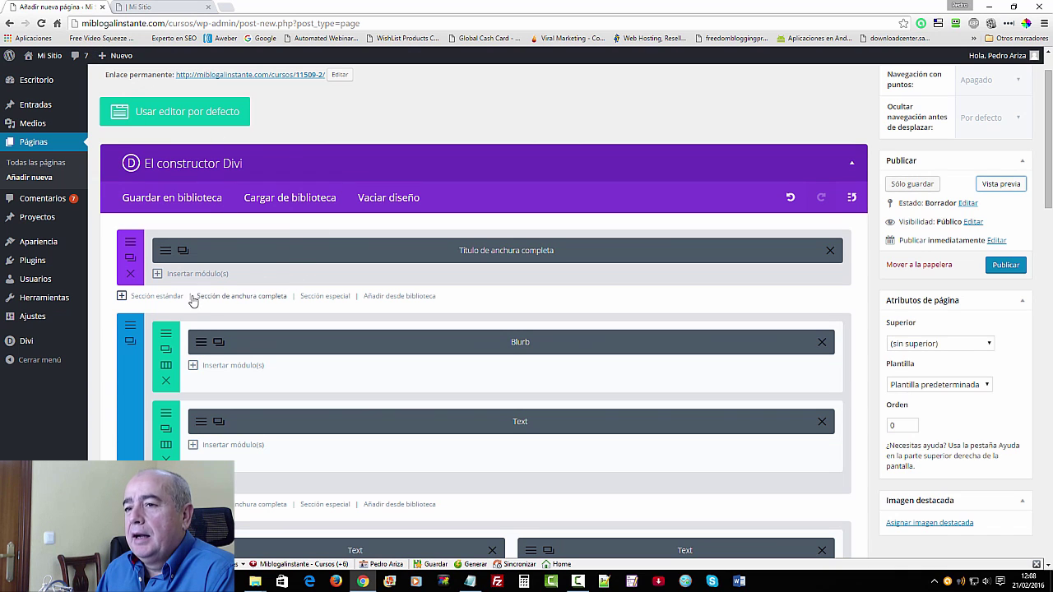
Copy no-loop from the Notepad notes into the full-width section's custom CSS class, and save and close the section settings.
left_click(129, 244)
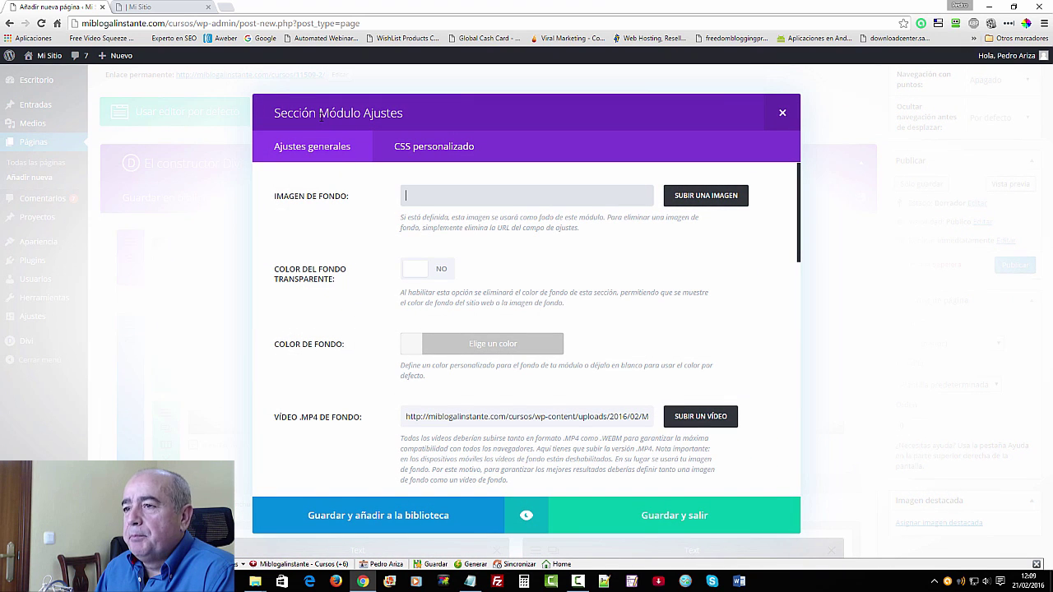
left_click(433, 148)
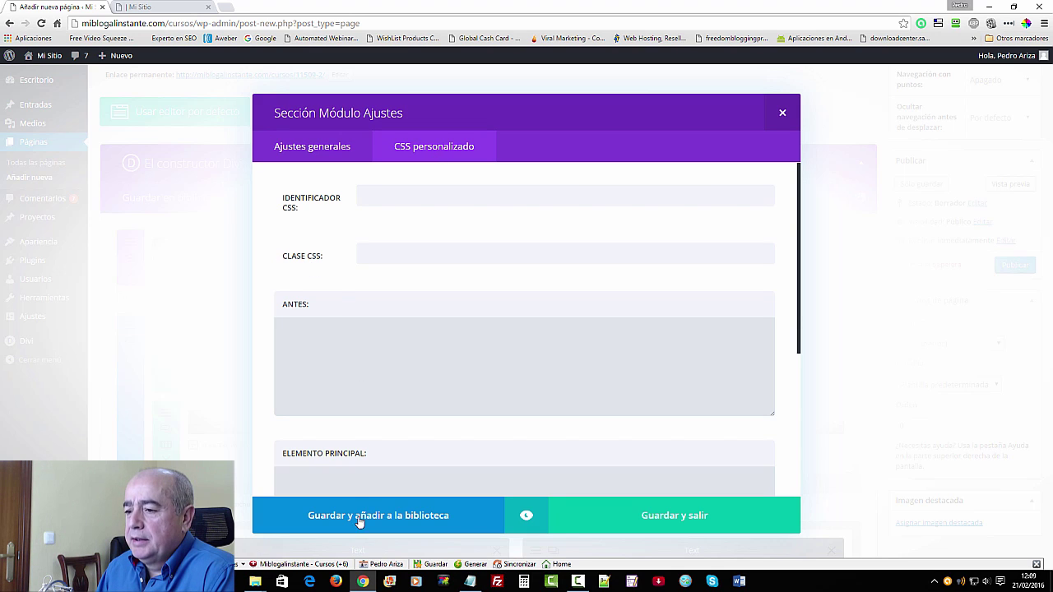
left_click(470, 582)
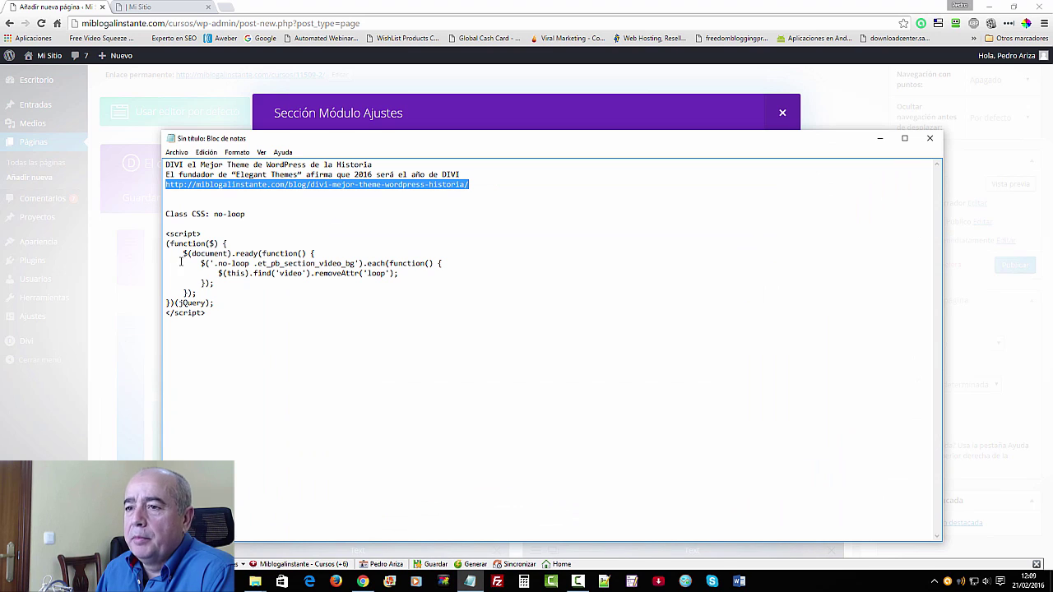
left_click_drag(214, 214, 231, 214)
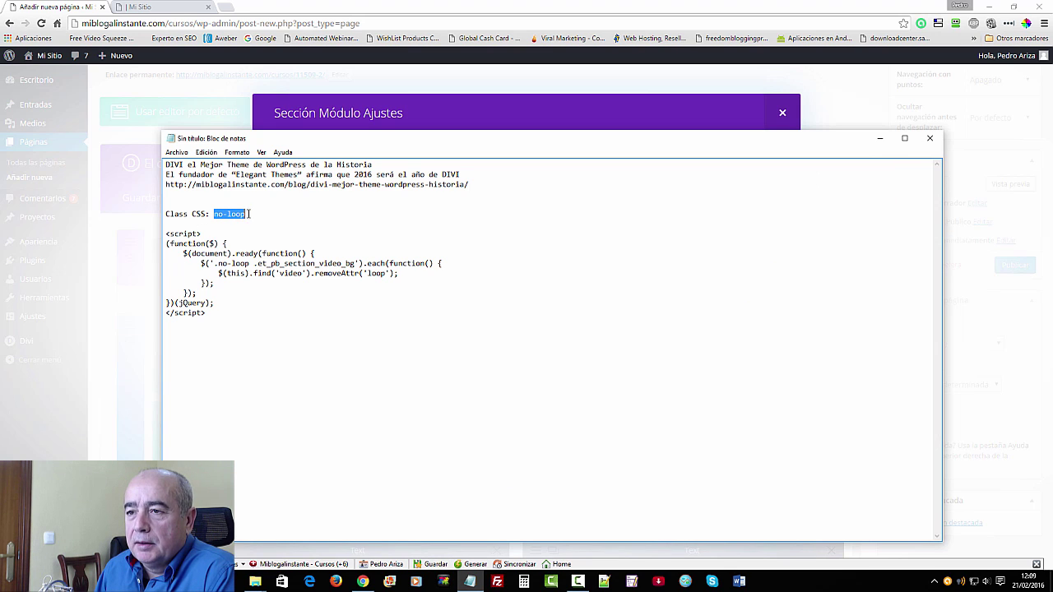
right_click(238, 216)
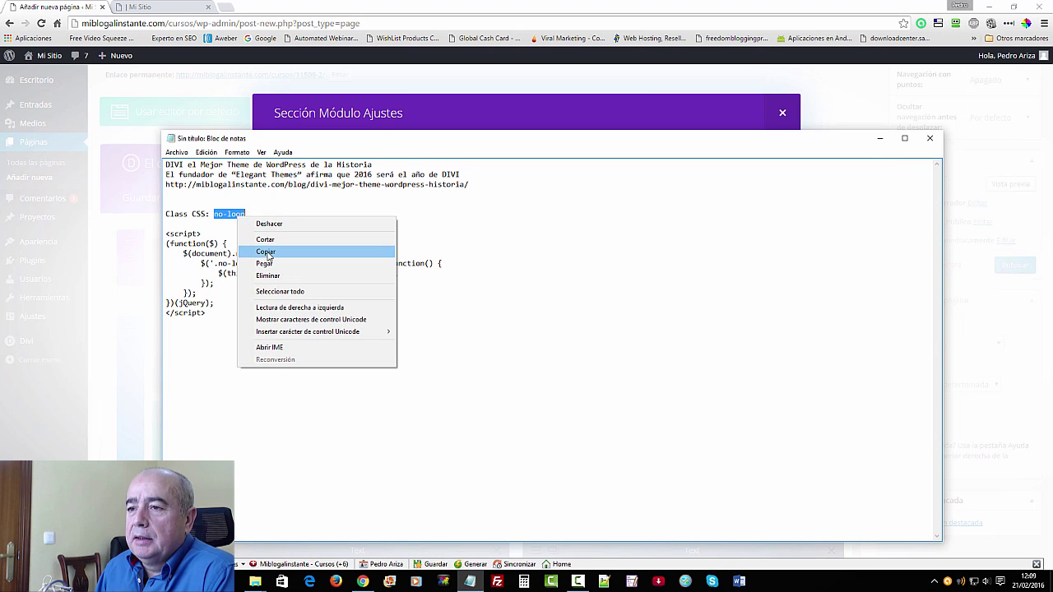
left_click(258, 250)
left_click(514, 118)
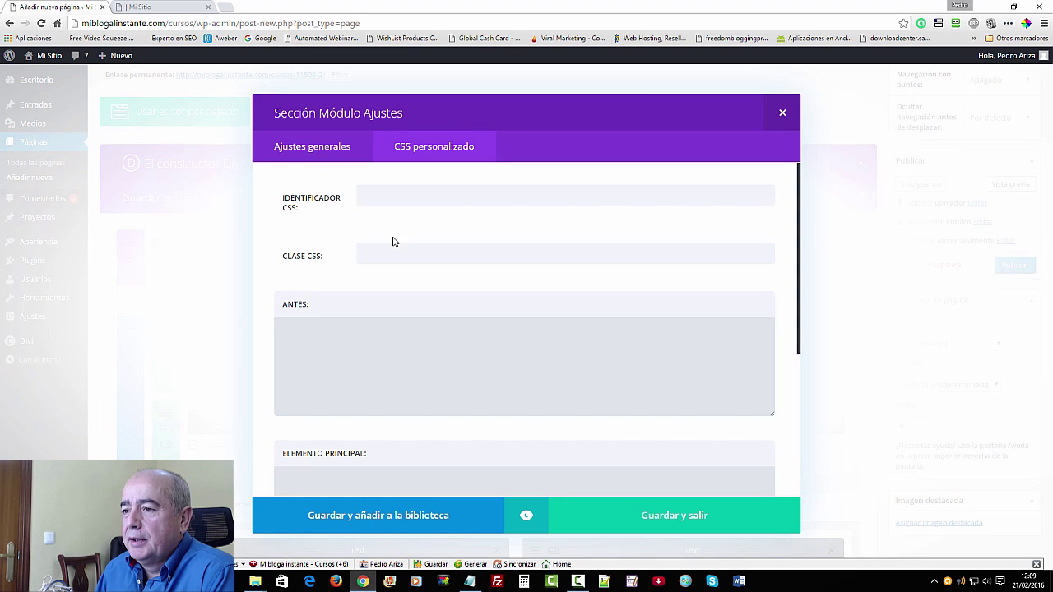
right_click(377, 258)
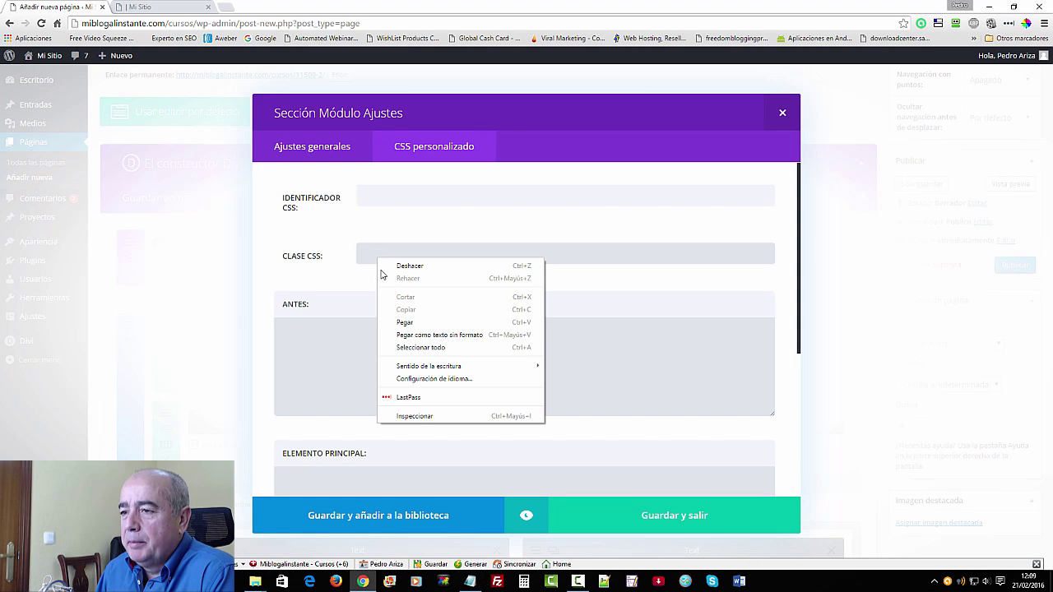
left_click(410, 323)
left_click(647, 521)
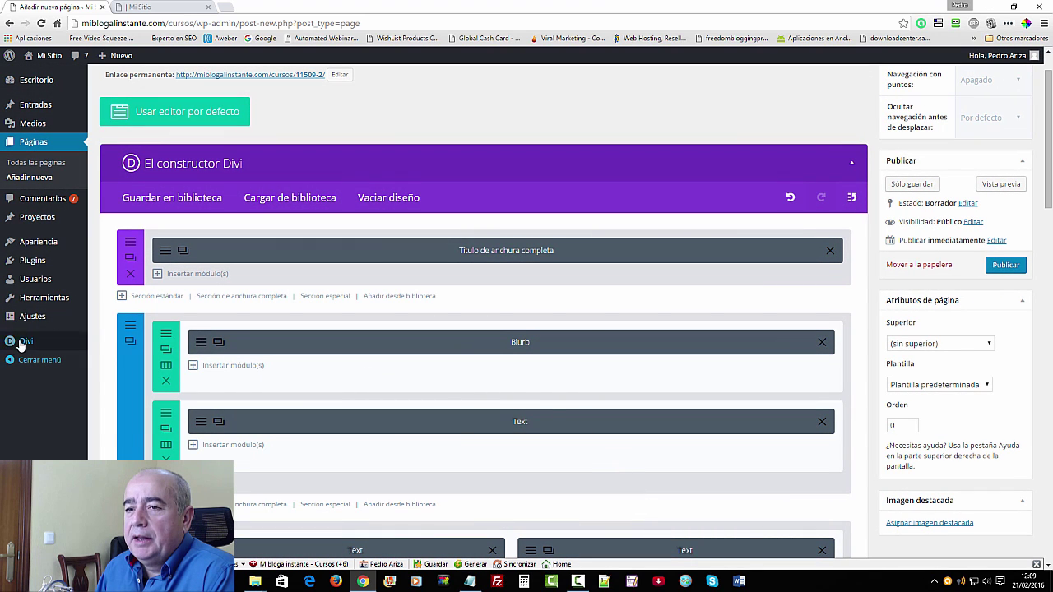
Open the Divi theme options in a new browser tab and go to the code integration settings for the body code.
mouse_move(29, 347)
right_click(122, 345)
left_click(173, 350)
left_click(269, 8)
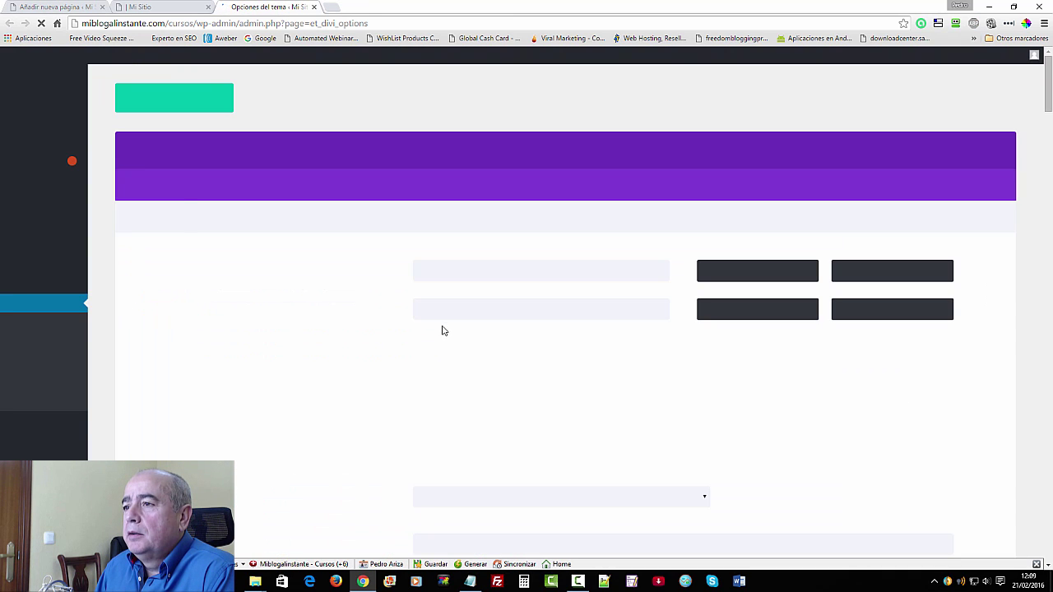
left_click(464, 196)
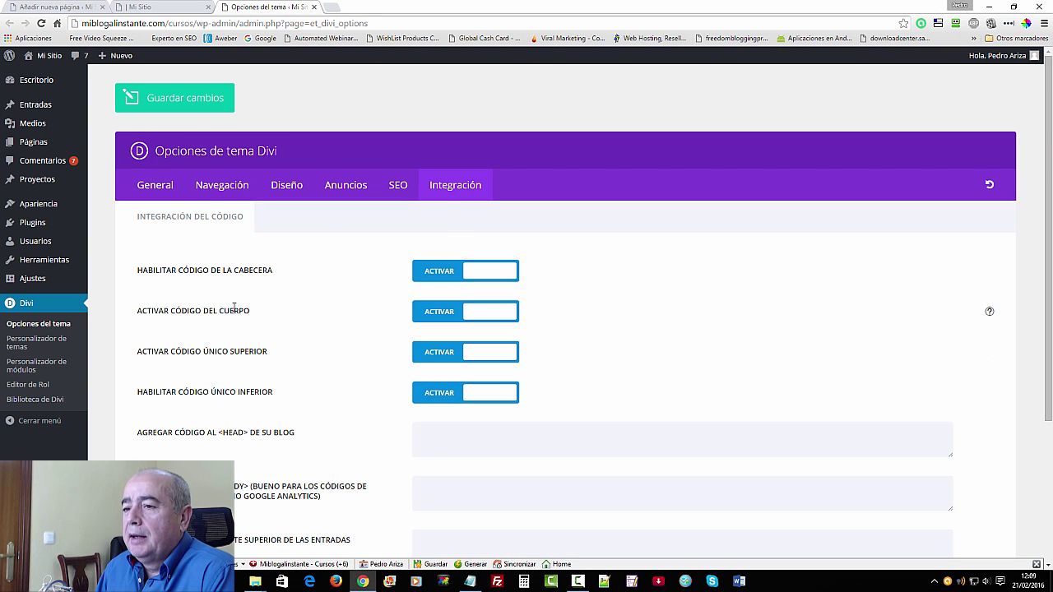
scroll(217, 309, "down", 1)
scroll(242, 313, "down", 1)
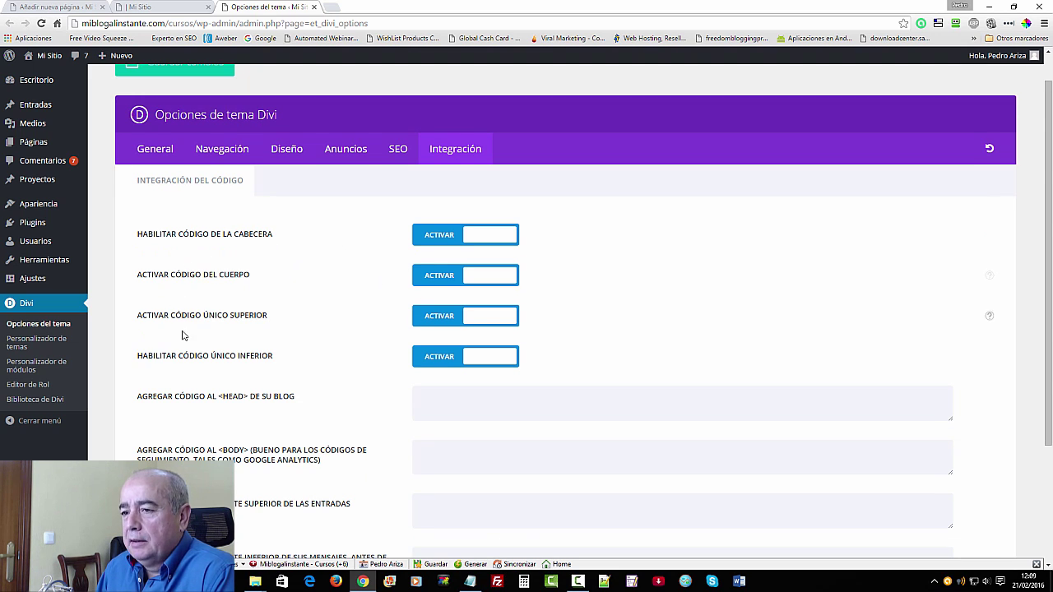
scroll(206, 370, "down", 2)
scroll(201, 354, "down", 1)
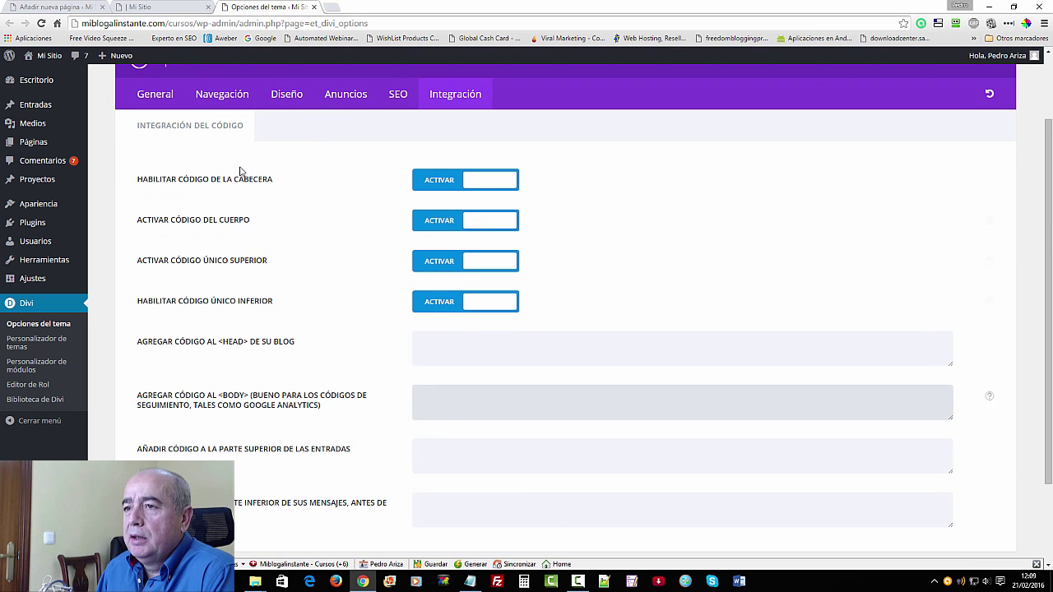
Copy the jQuery script that removes the video's loop attribute from Notepad into the theme's <body> code, and save the changes.
left_click(469, 581)
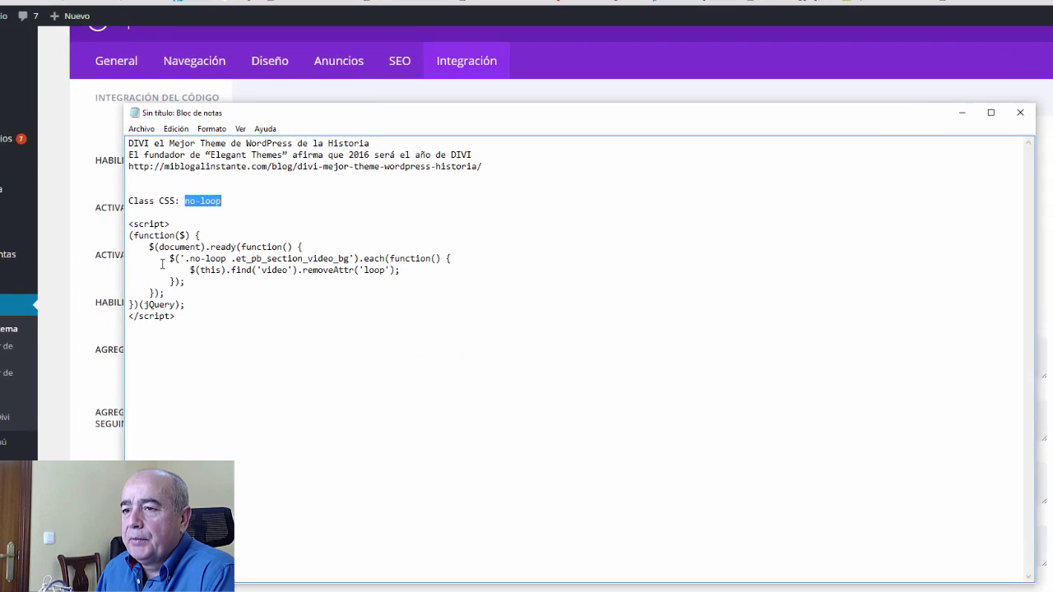
left_click_drag(76, 211, 162, 325)
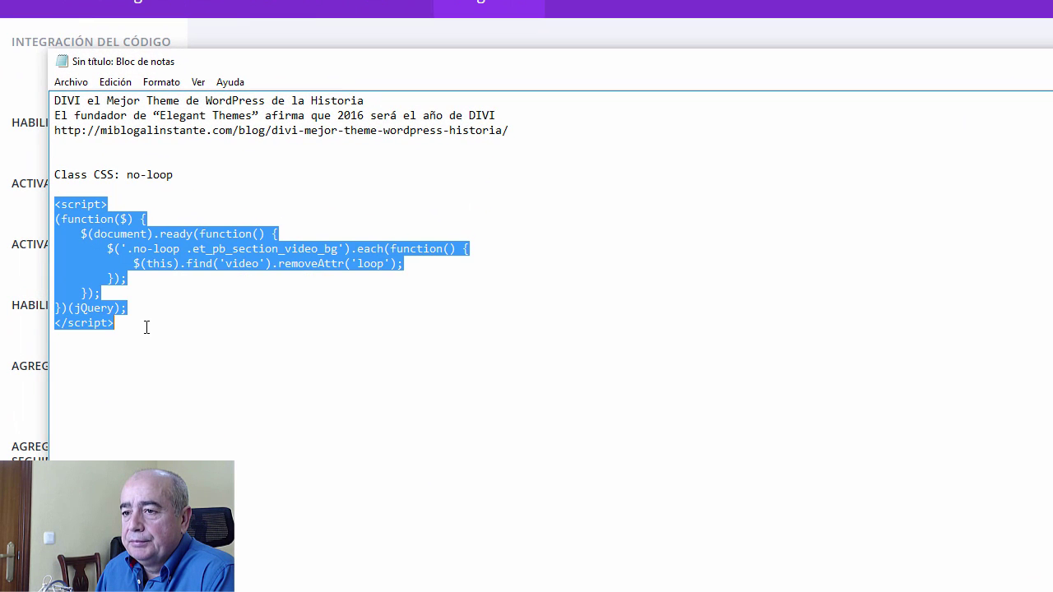
right_click(112, 268)
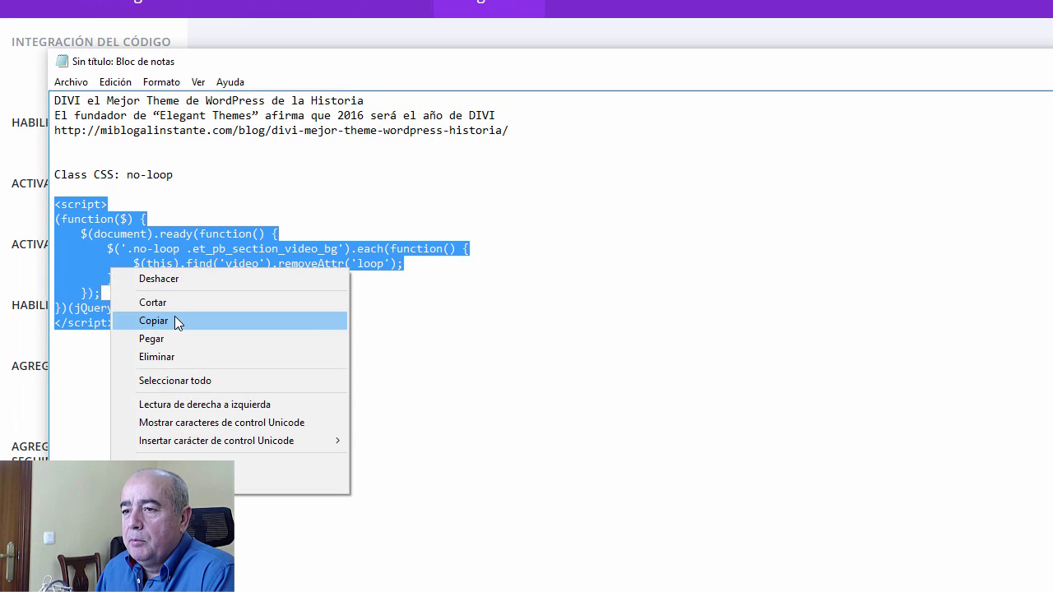
left_click(175, 315)
left_click(718, 2)
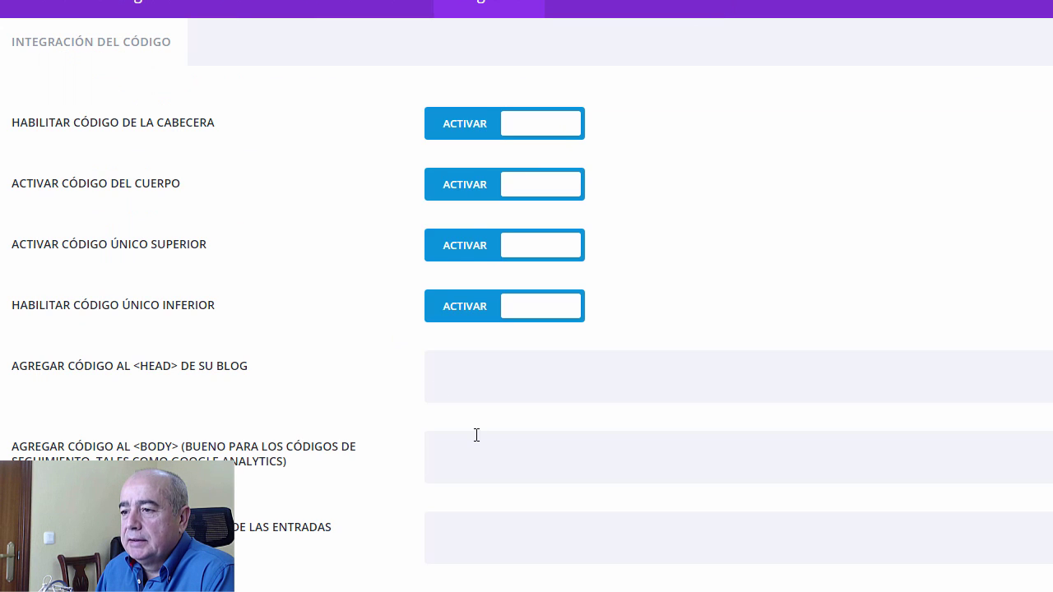
right_click(476, 464)
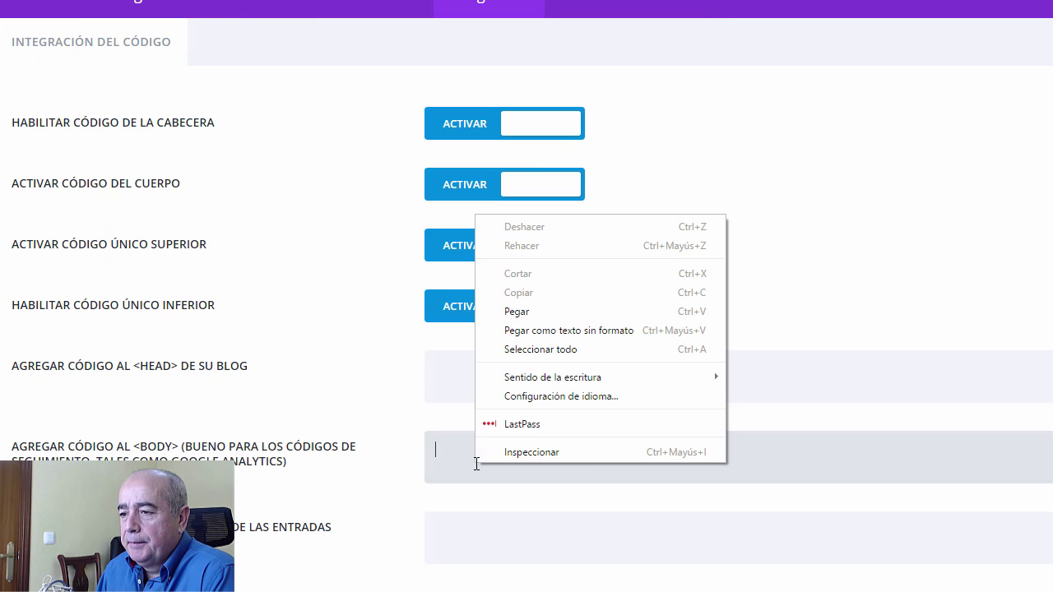
left_click(521, 313)
scroll(371, 445, "down", 3)
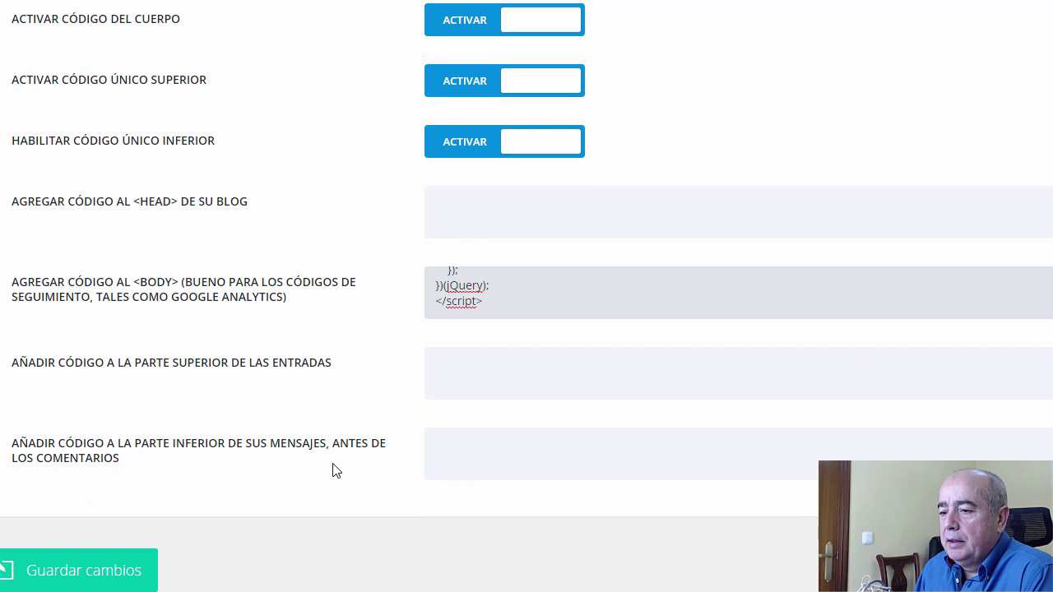
left_click(103, 573)
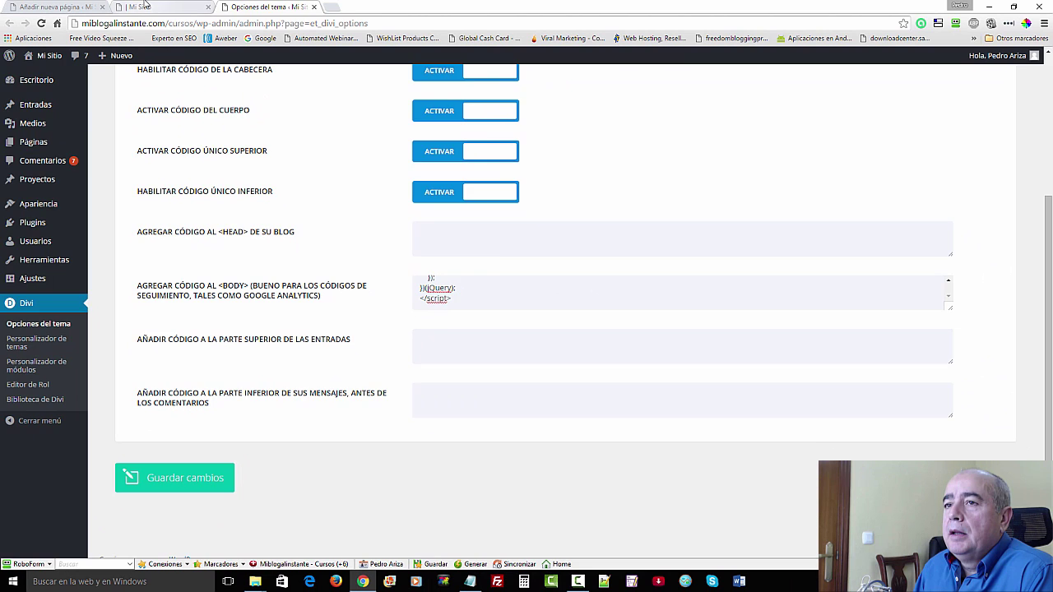
Preview the page to check whether the header's background video stops after playing once.
left_click(160, 7)
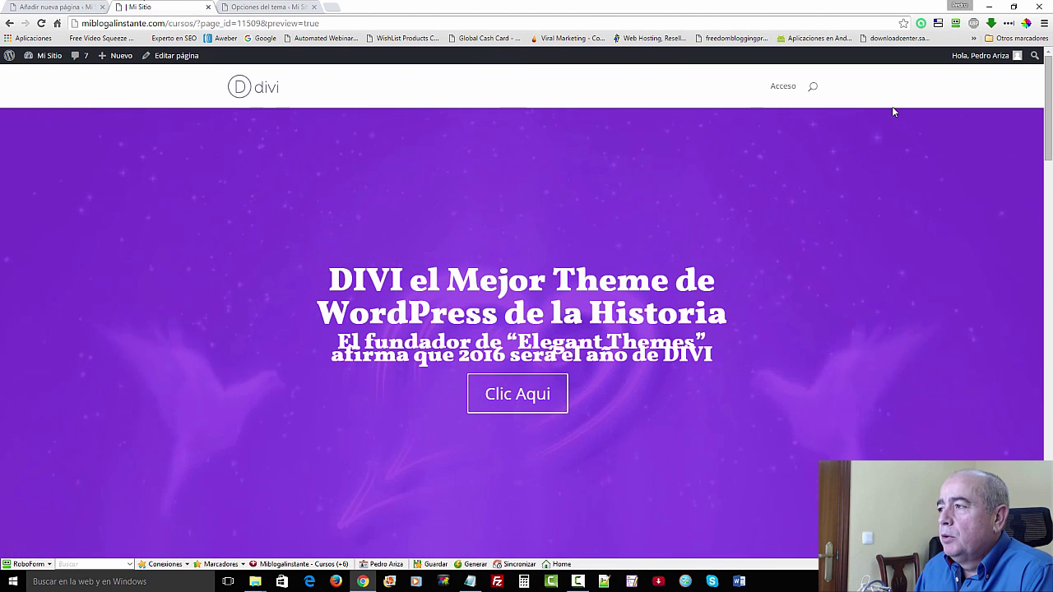
key("ctrl+shift+Tab")
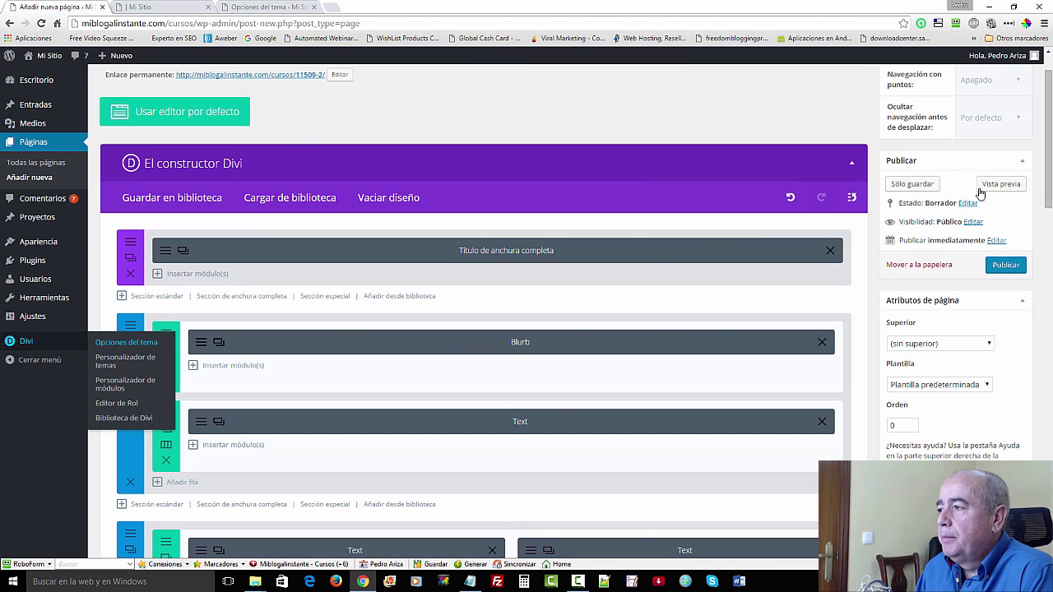
left_click(148, 7)
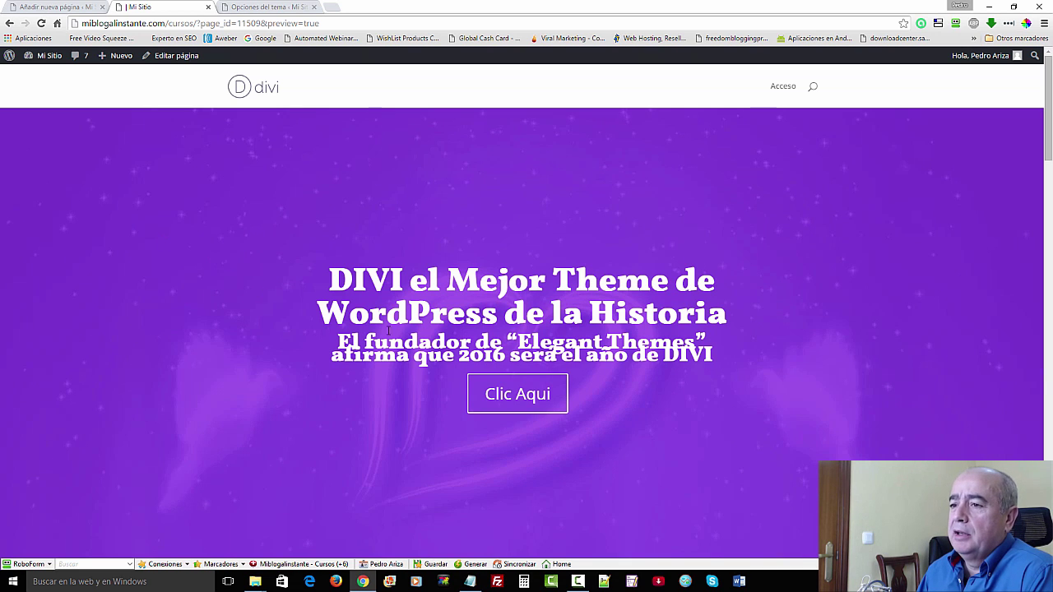
scroll(355, 332, "down", 1)
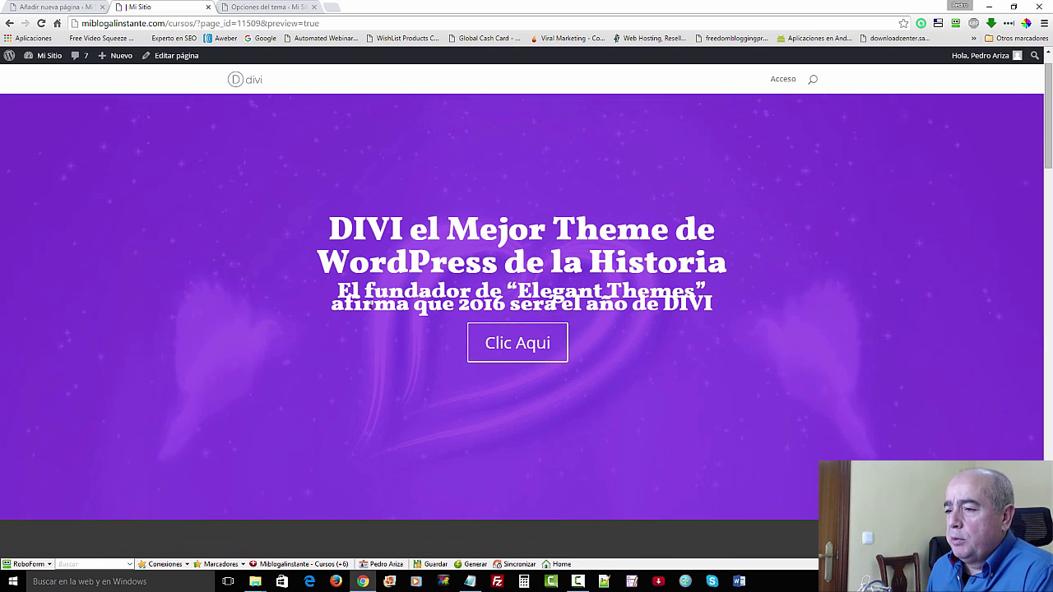